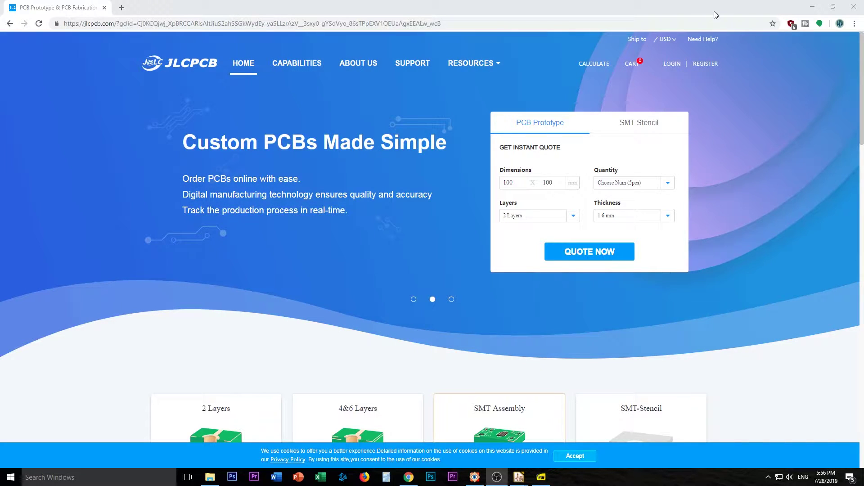
Set JLCPCB's shipping destination to Canada with CAD as the currency, and save.
click(666, 39)
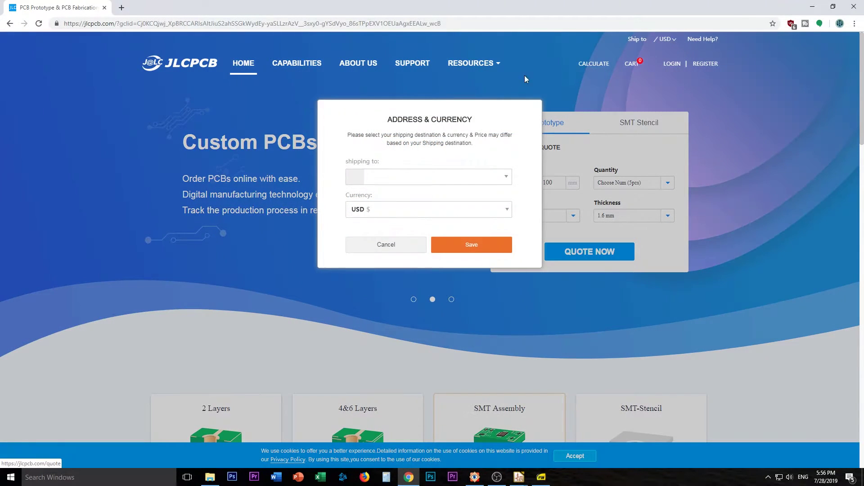
click(399, 182)
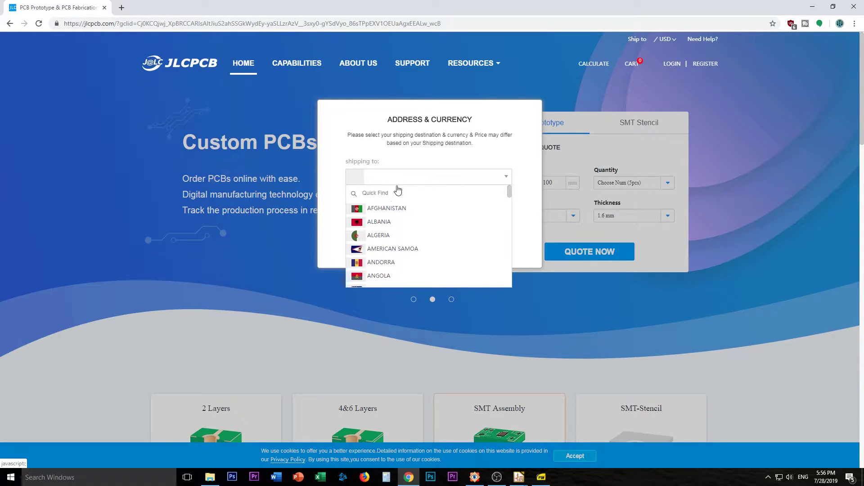
scroll(399, 247, down, 10)
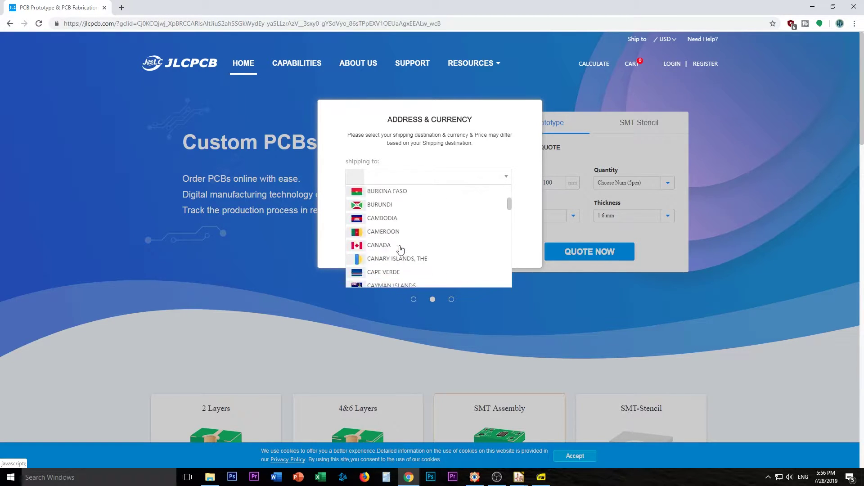
scroll(399, 247, down, 4)
scroll(400, 247, up, 4)
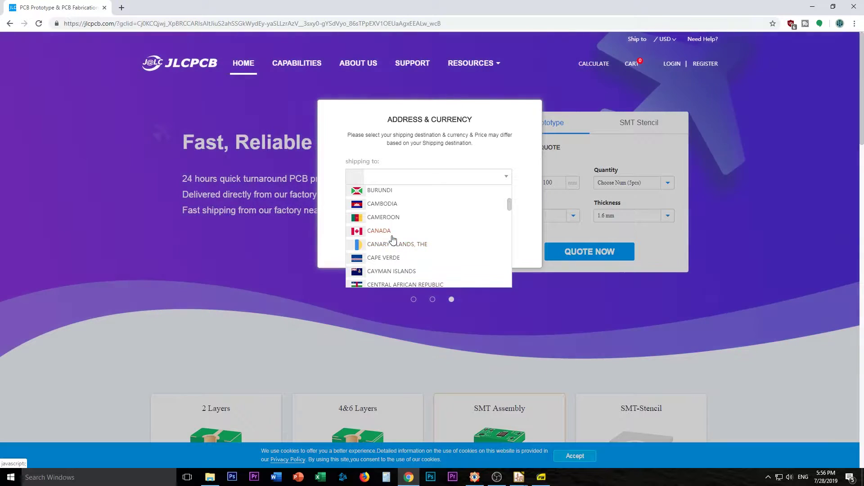
click(392, 237)
click(392, 212)
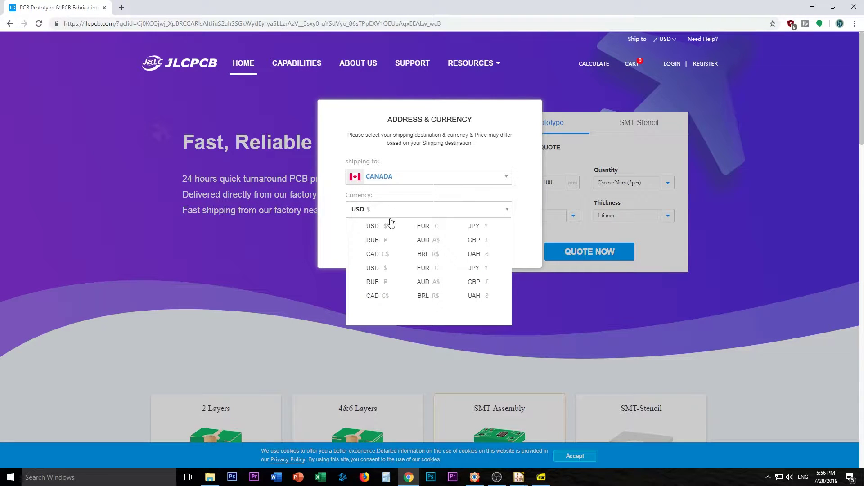
click(378, 255)
click(480, 250)
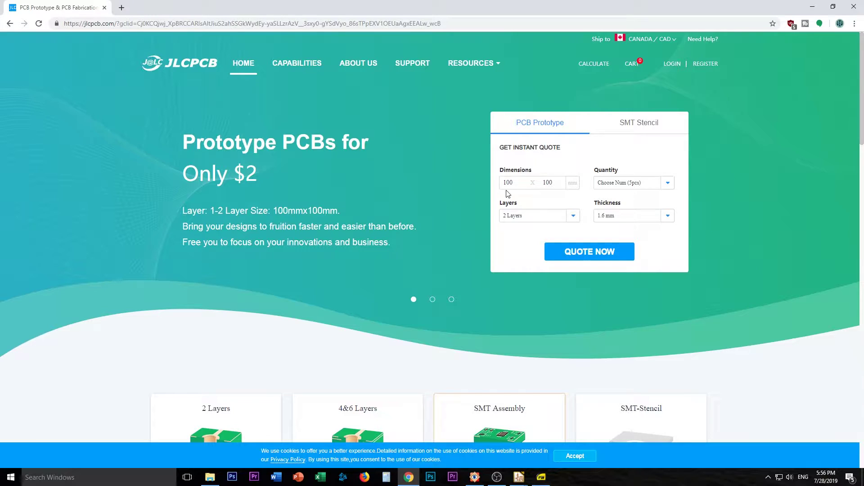
Start an instant PCB quote on JLCPCB.
click(594, 253)
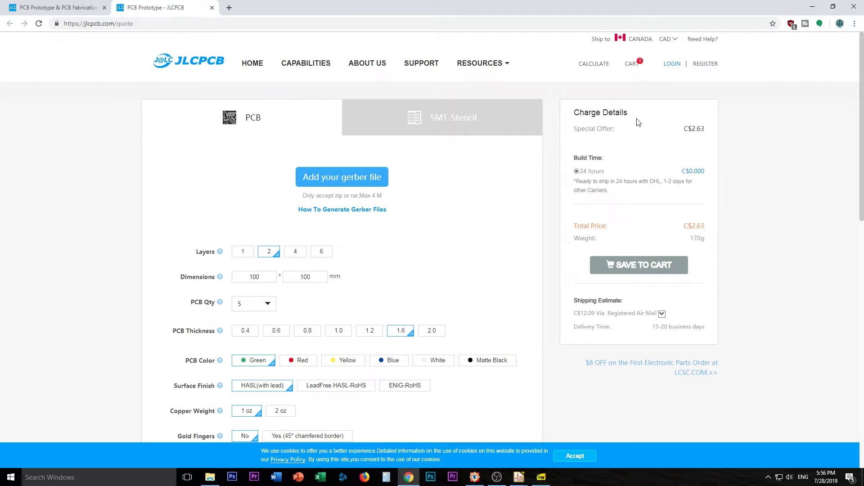
drag(691, 133, 720, 134)
click(718, 150)
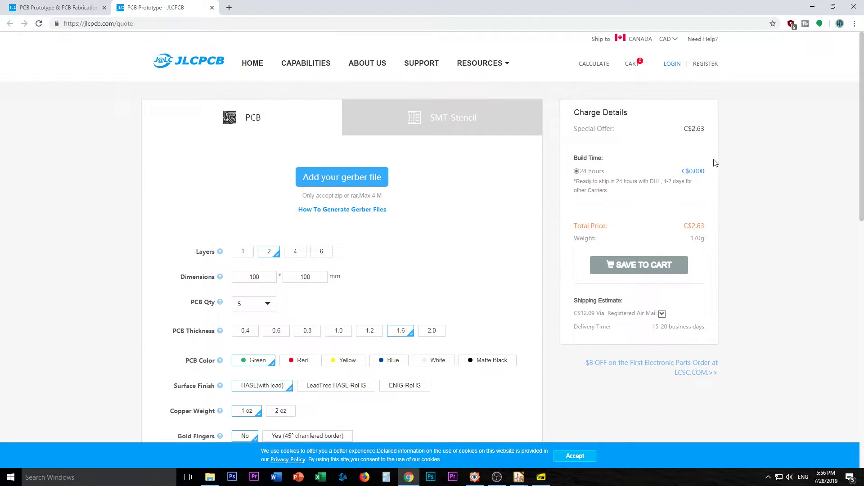
Upload the 555 pwm 2.zip Gerber archive to the quote.
click(337, 179)
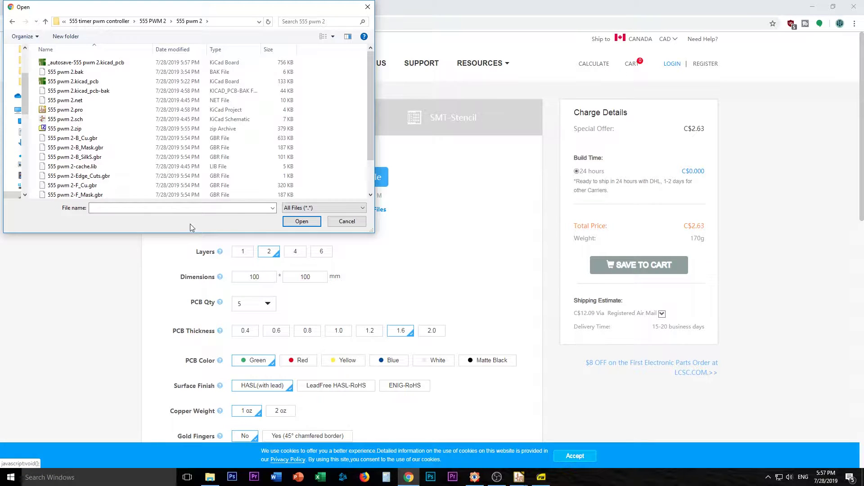
scroll(116, 135, down, 2)
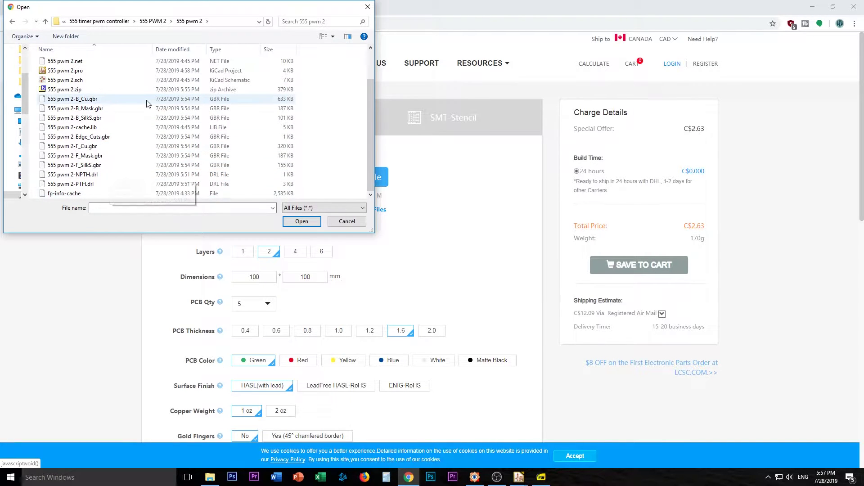
click(68, 92)
click(301, 221)
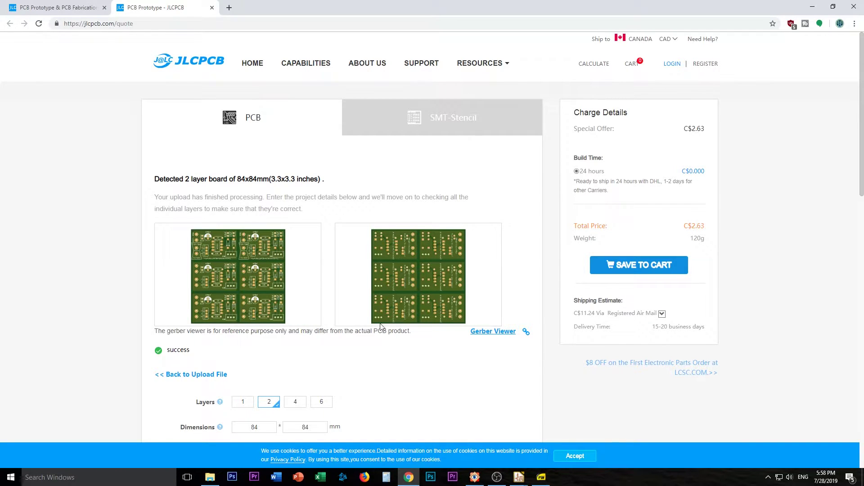
Change the PCB quantity from 5 to 10, then back to 5.
scroll(398, 345, down, 1)
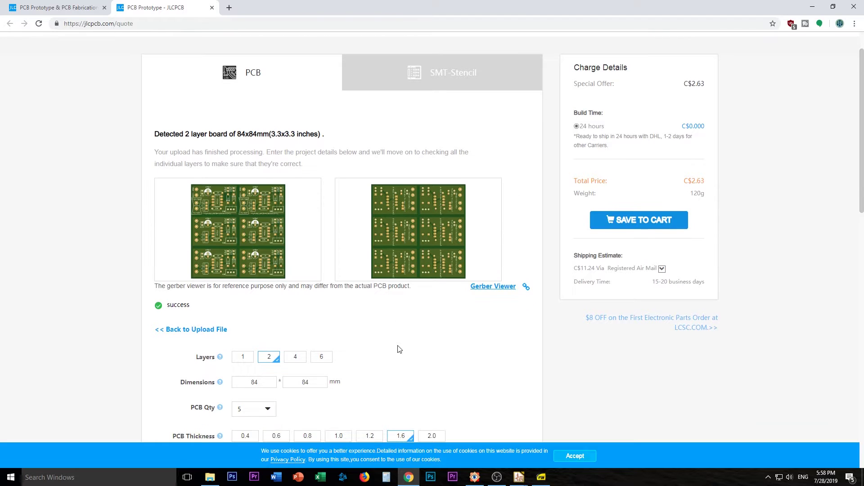
scroll(495, 201, down, 1)
scroll(527, 221, up, 1)
scroll(465, 335, down, 2)
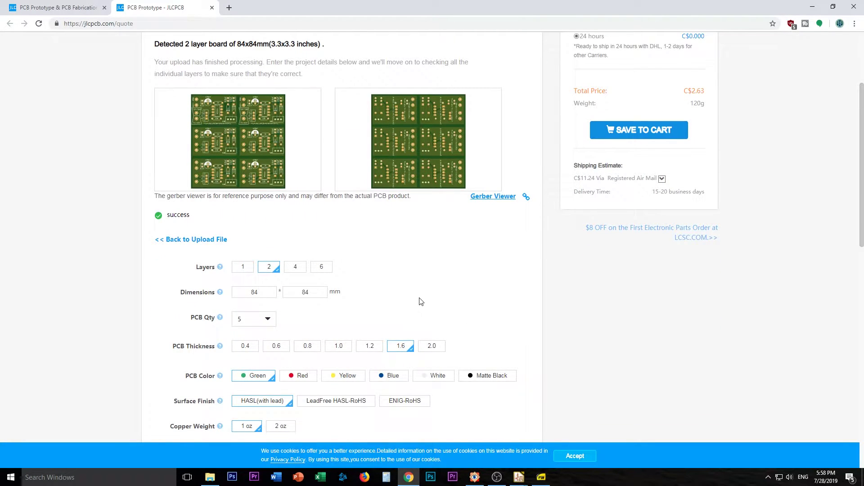
scroll(420, 301, down, 1)
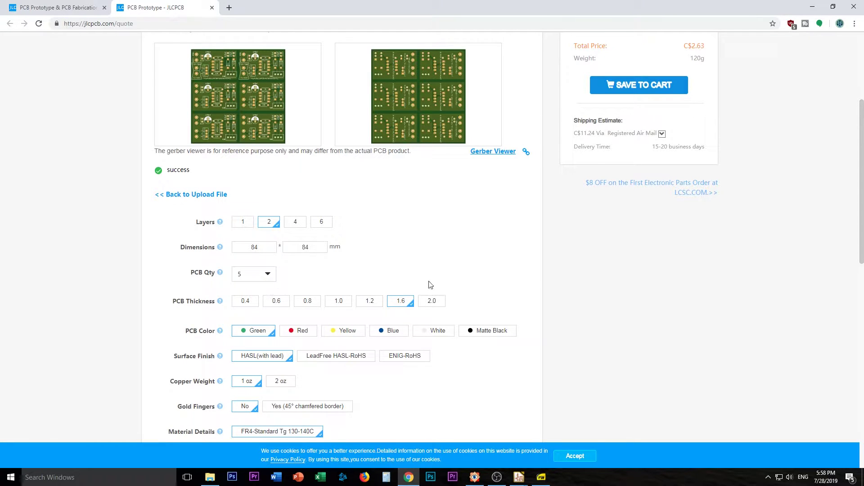
scroll(473, 270, down, 1)
scroll(455, 382, up, 5)
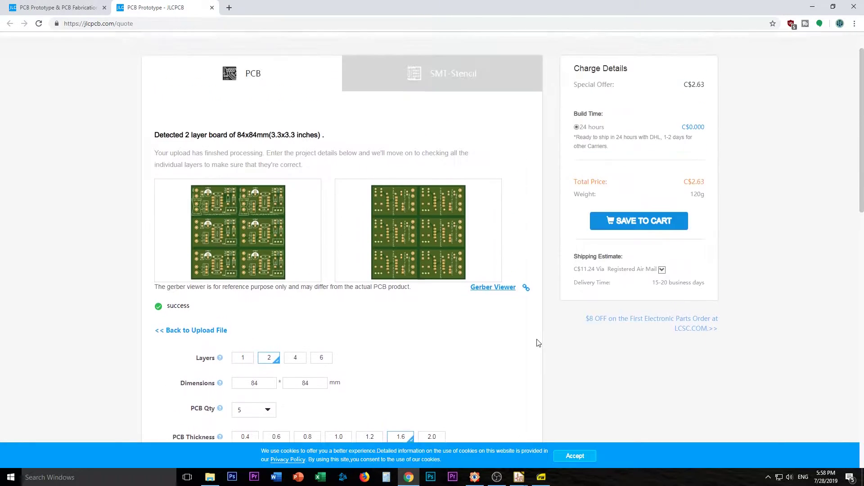
scroll(269, 374, down, 2)
click(268, 365)
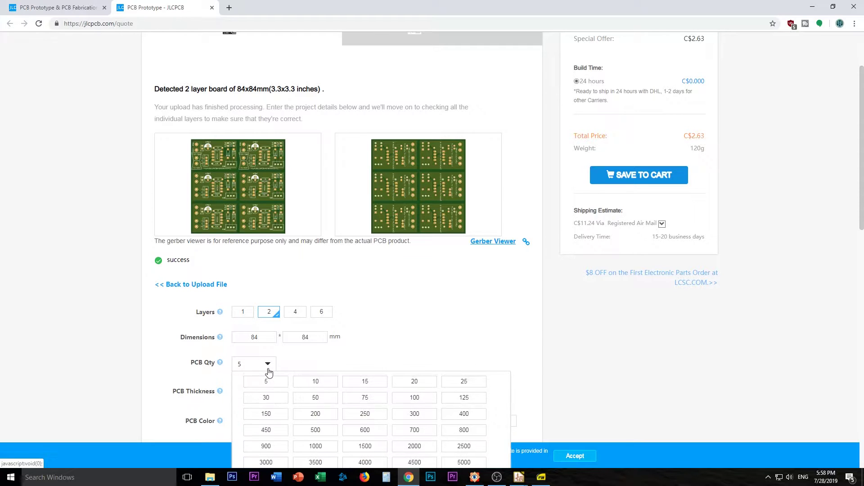
click(326, 387)
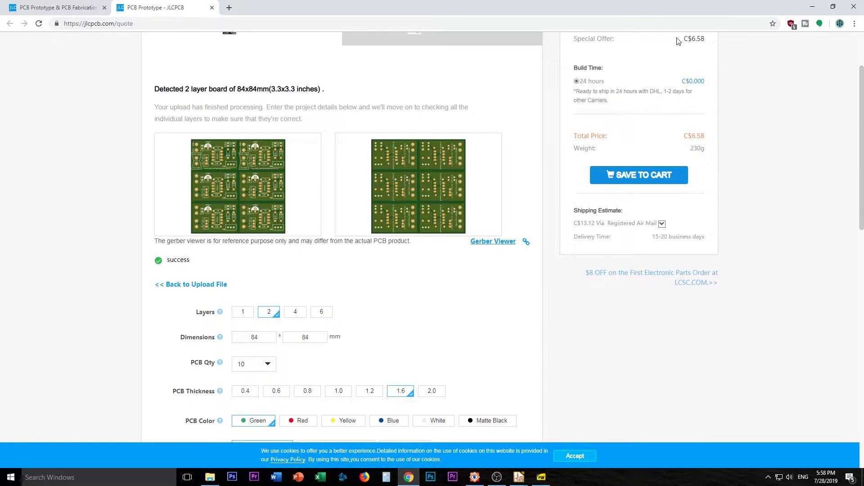
click(274, 372)
click(266, 380)
Review the remaining quote options and try a custom count of different designs.
scroll(413, 333, up, 1)
scroll(432, 279, down, 3)
scroll(472, 226, up, 1)
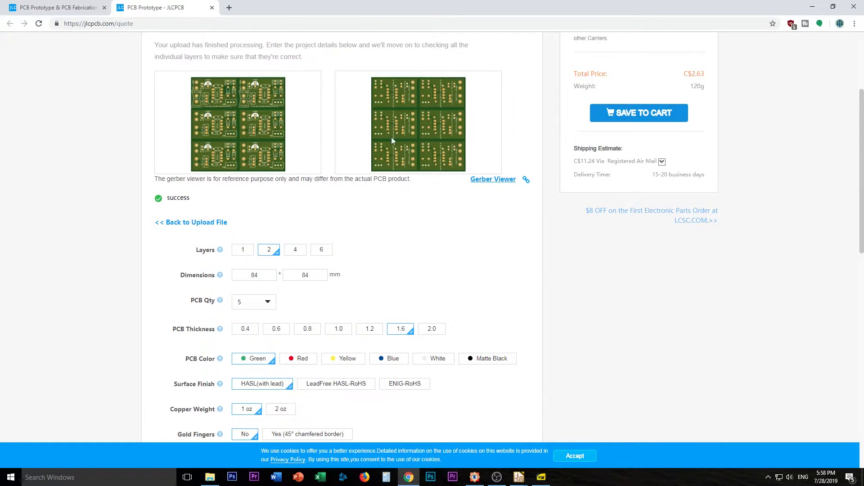
scroll(440, 260, down, 1)
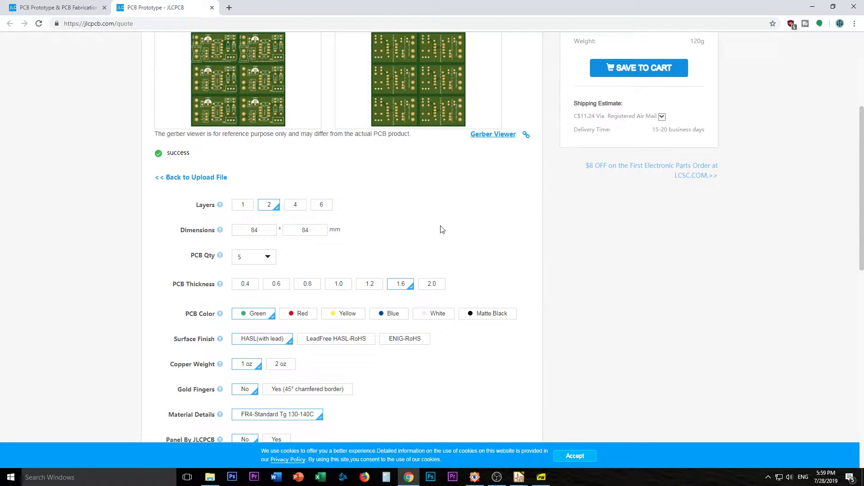
scroll(468, 242, down, 1)
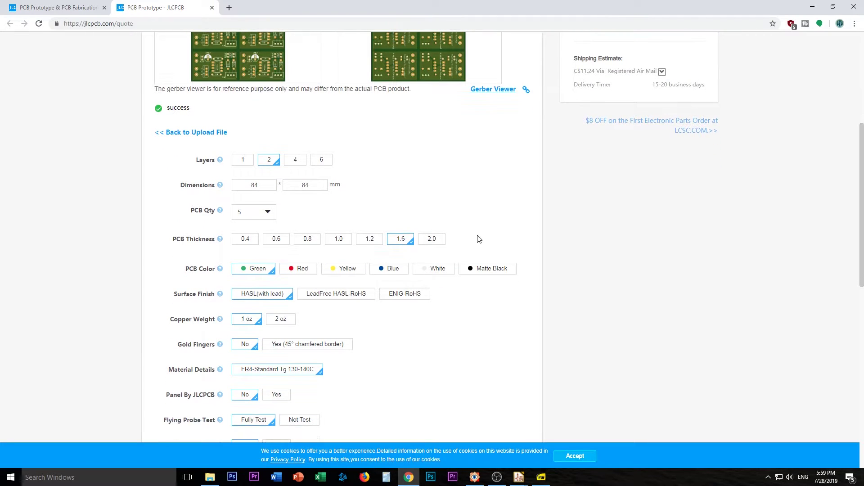
scroll(473, 248, down, 1)
scroll(389, 348, down, 1)
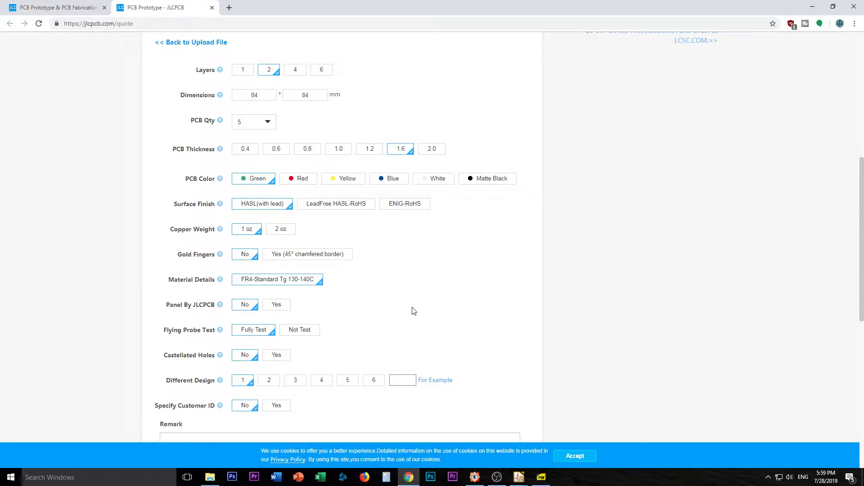
scroll(402, 320, down, 1)
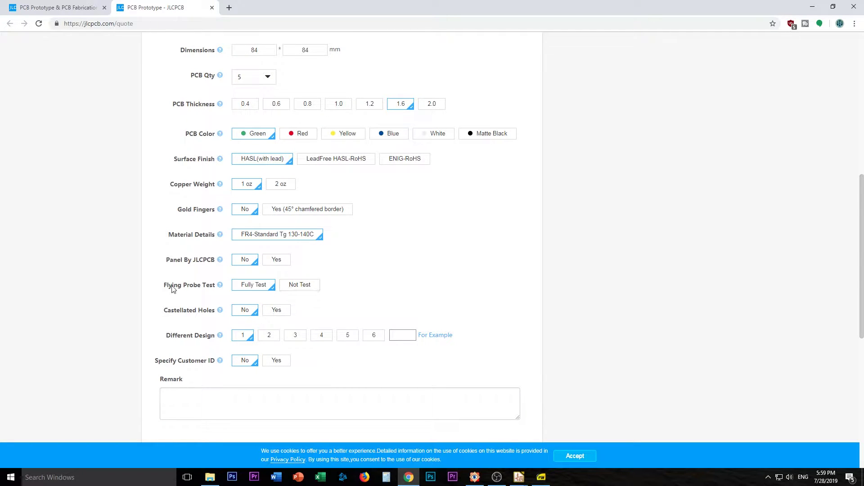
scroll(382, 276, down, 1)
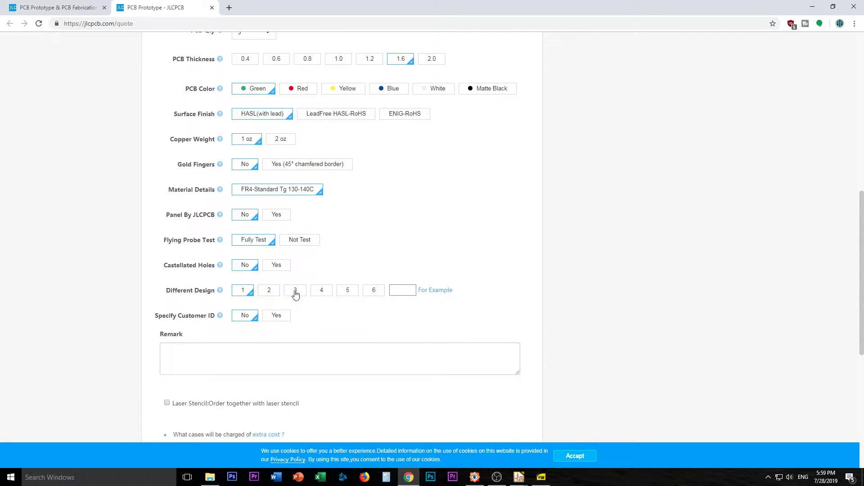
click(400, 291)
scroll(521, 320, up, 10)
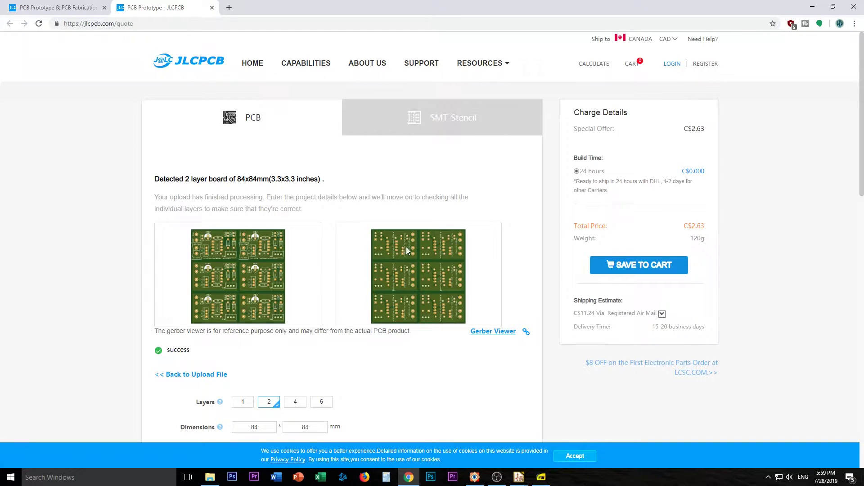
Open the Gerber viewer for the uploaded panel and zoom into one board copy.
click(494, 333)
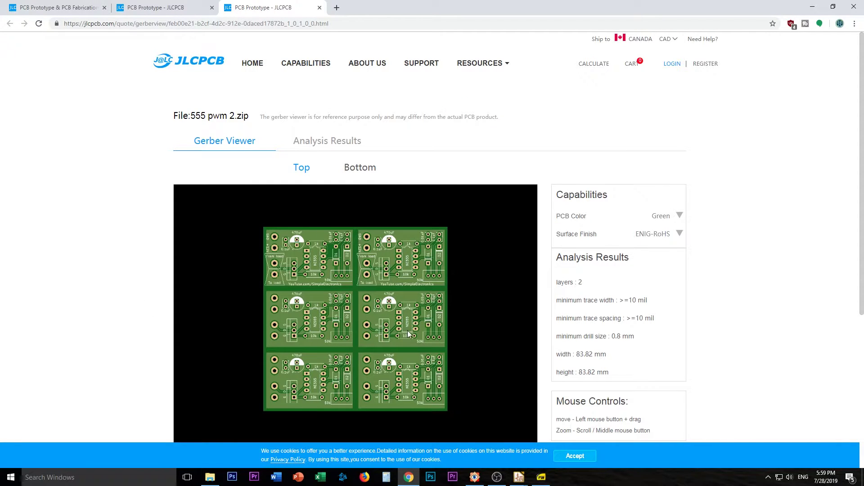
scroll(405, 341, up, 5)
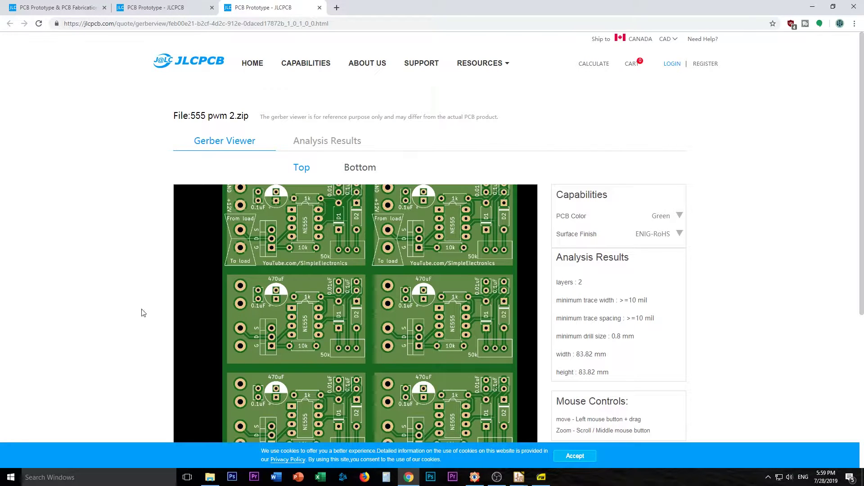
scroll(148, 312, down, 1)
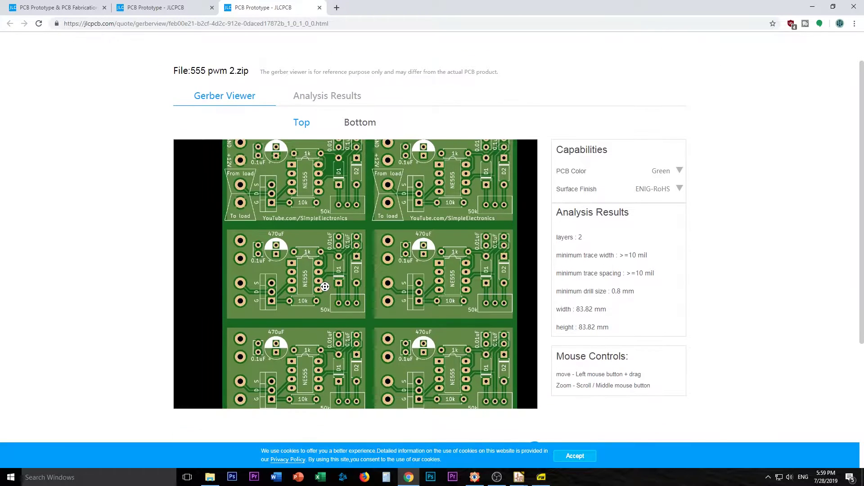
drag(323, 302, 360, 312)
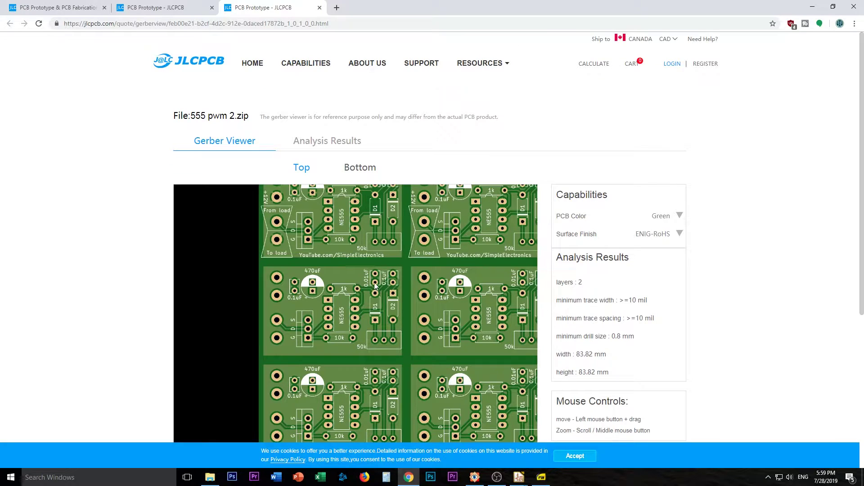
mouse_move(385, 298)
mouse_down()
mouse_move(342, 278)
mouse_move(398, 306)
mouse_up()
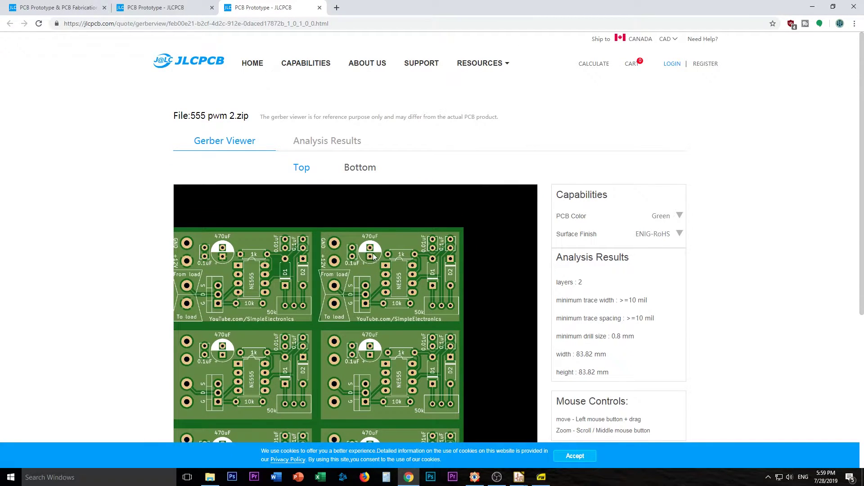
scroll(372, 256, up, 5)
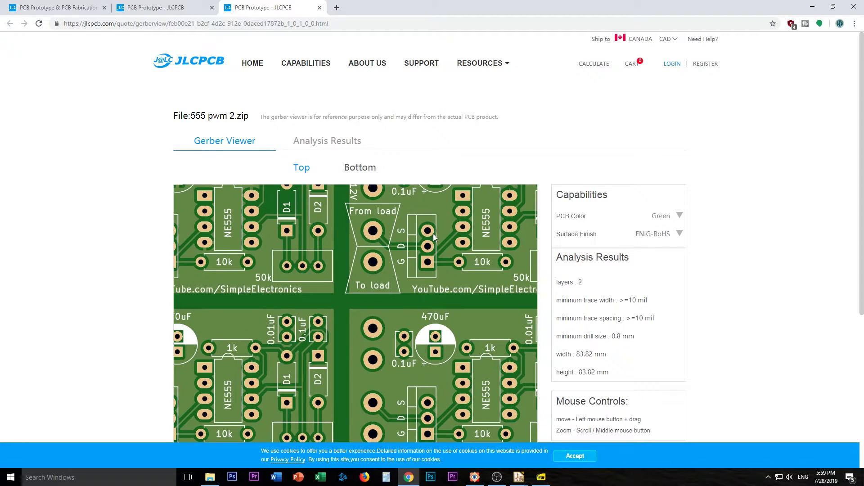
scroll(433, 233, up, 2)
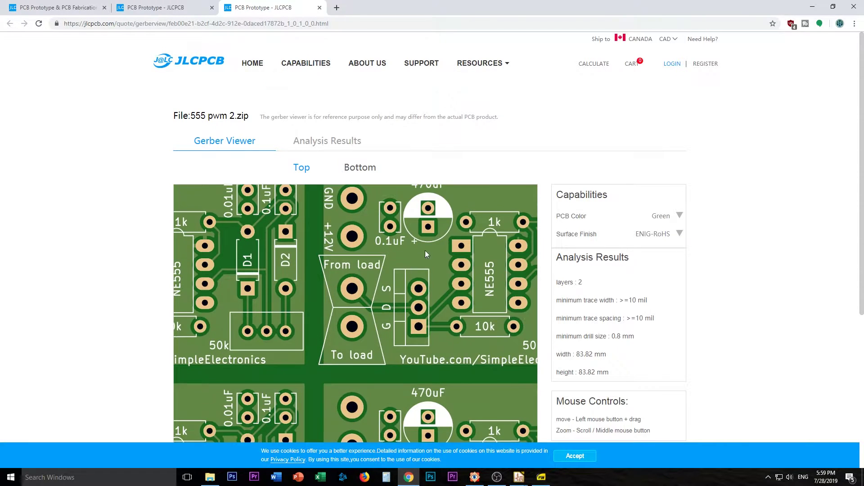
Pan around the 470uF, NE555, D1, D2 and transistor footprints of that board.
drag(427, 244, 425, 289)
scroll(426, 288, up, 3)
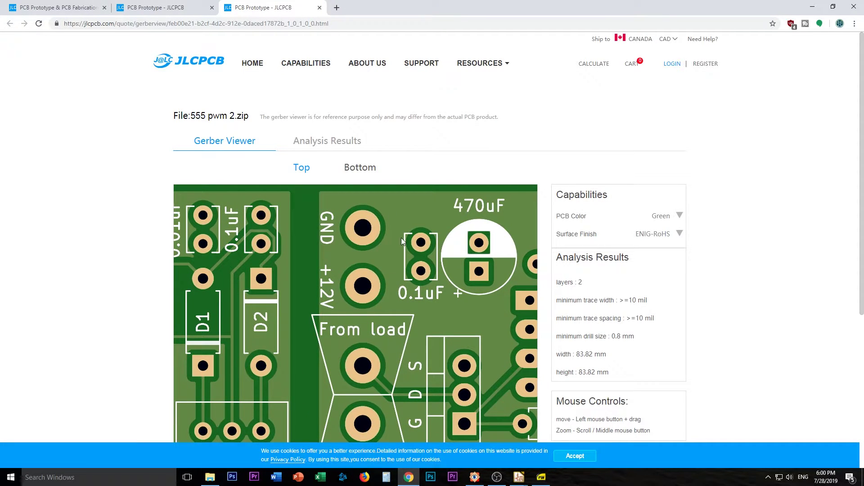
drag(292, 261, 437, 239)
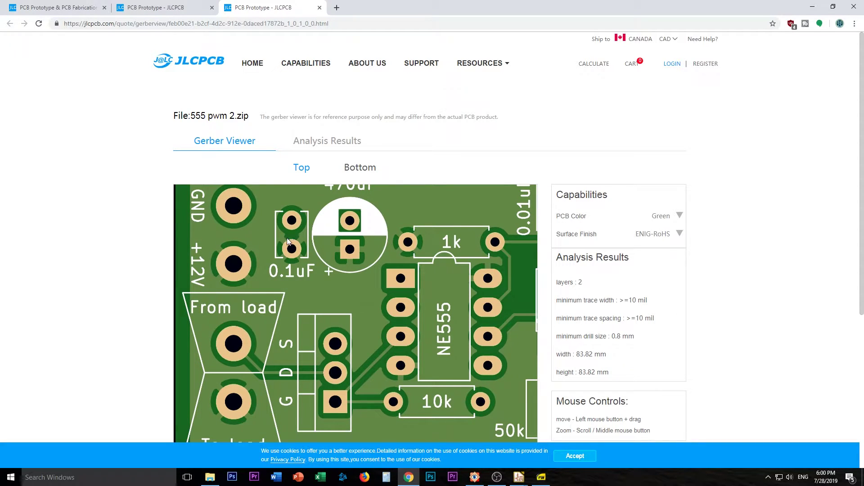
drag(402, 279, 225, 277)
drag(411, 280, 337, 182)
drag(379, 378, 379, 234)
drag(325, 332, 384, 209)
drag(395, 381, 371, 256)
drag(383, 333, 339, 239)
drag(411, 315, 261, 341)
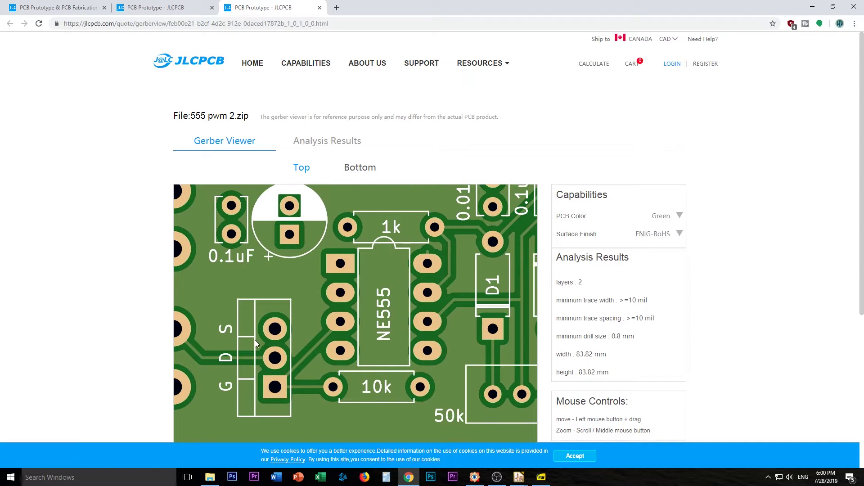
drag(433, 322, 375, 325)
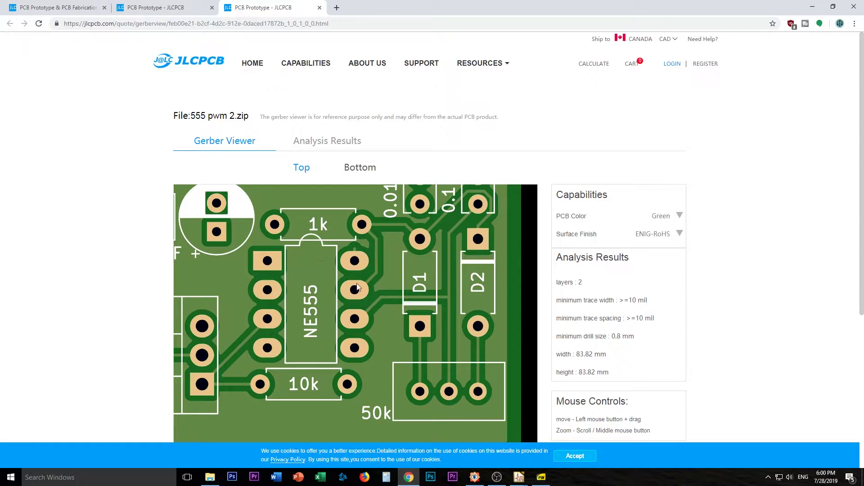
drag(353, 276, 435, 296)
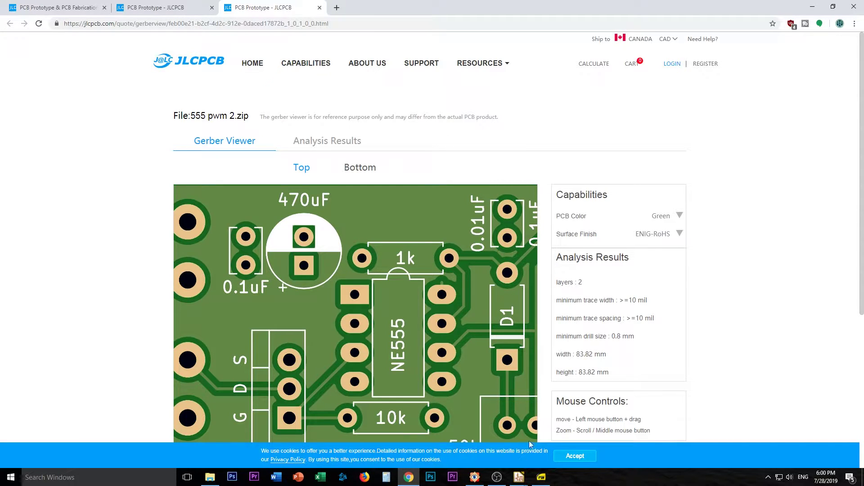
Back in Pcbnew, undo the board duplications, then restore them with Edit > Redo and Ctrl+Y.
key(alt+Tab)
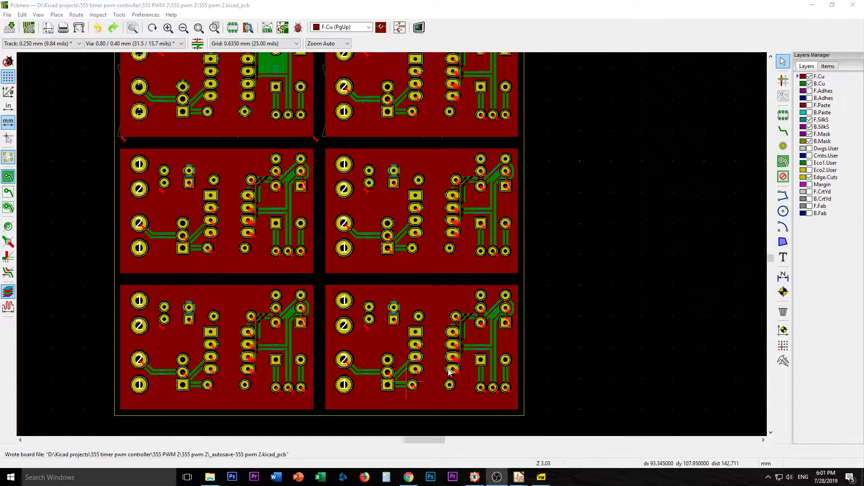
ctrl+scroll(439, 313, left, 3)
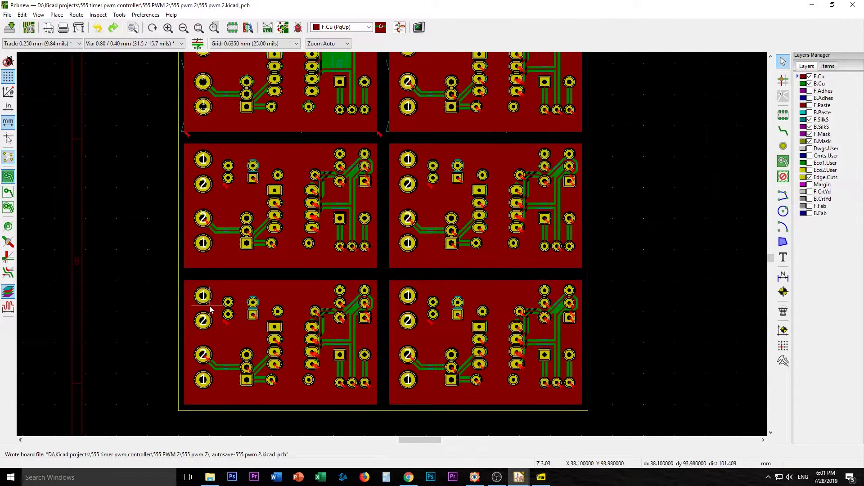
scroll(229, 271, up, 3)
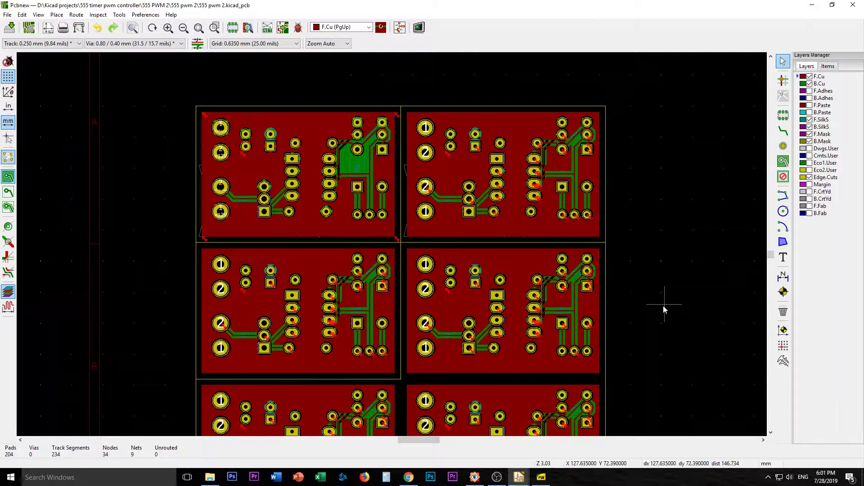
key(ctrl+z)
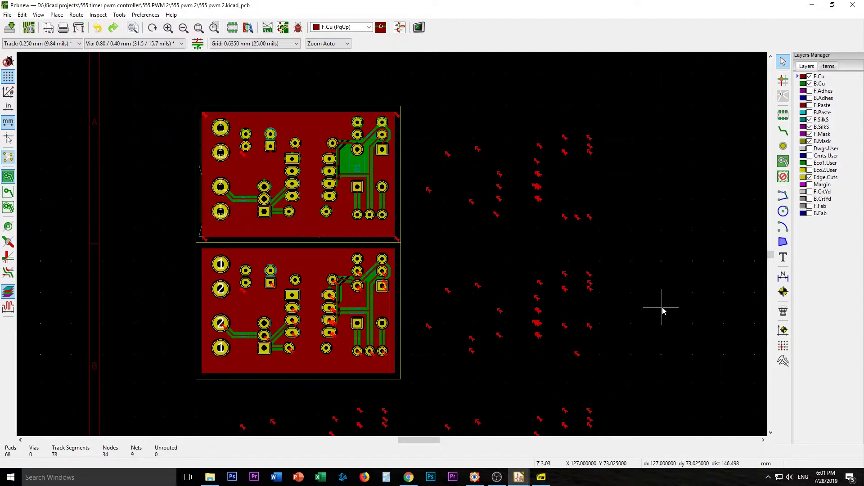
click(22, 14)
click(41, 42)
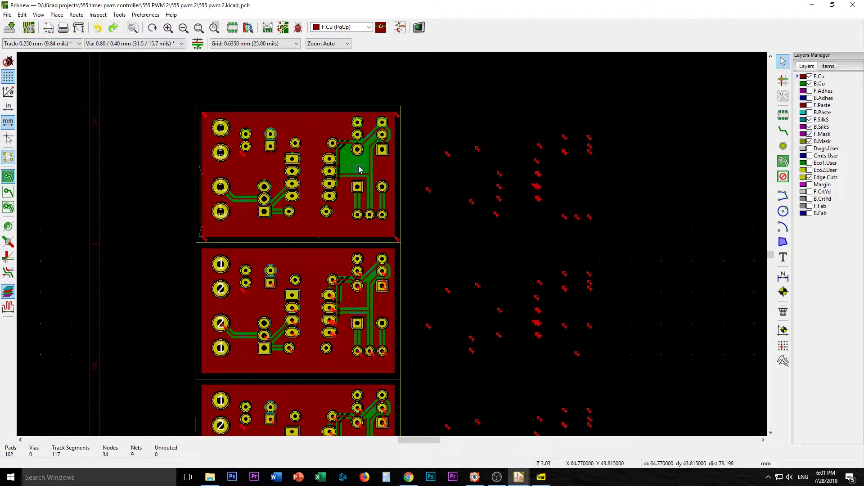
key(ctrl+y)
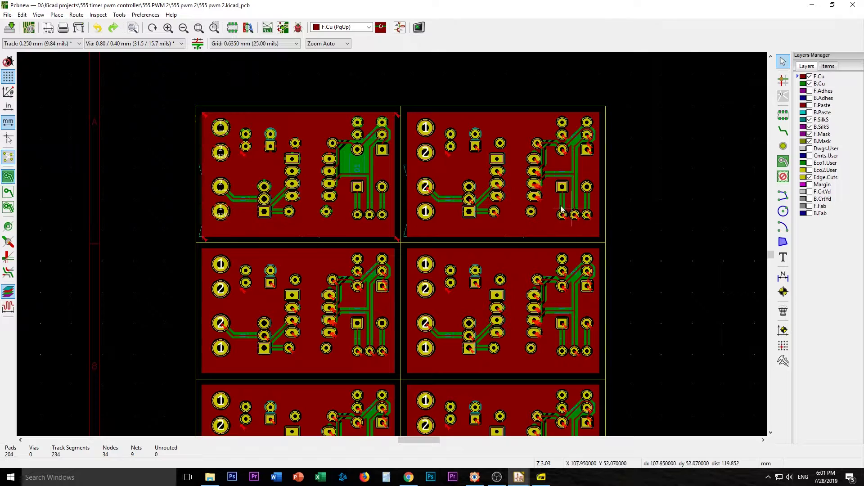
Zoom and pan across the 2×3 panel to inspect the board copies.
scroll(558, 209, up, 4)
middle_drag(292, 269, 271, 293)
middle_drag(160, 264, 560, 285)
scroll(543, 280, down, 3)
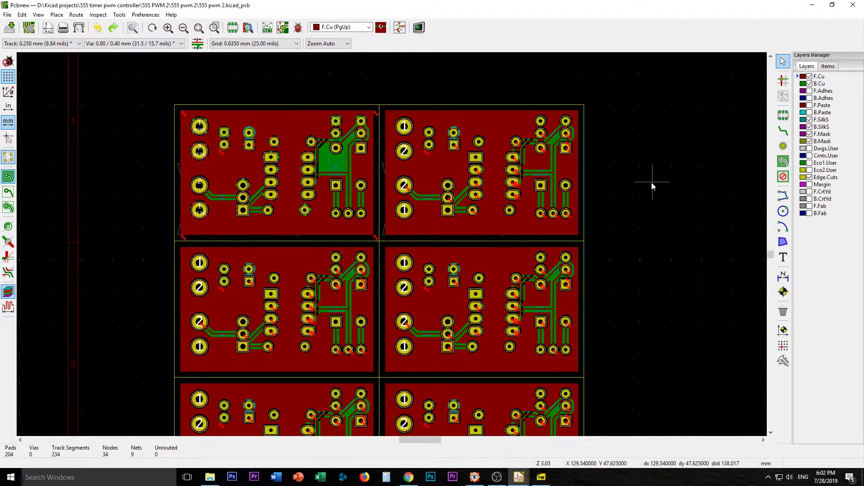
scroll(657, 226, up, 2)
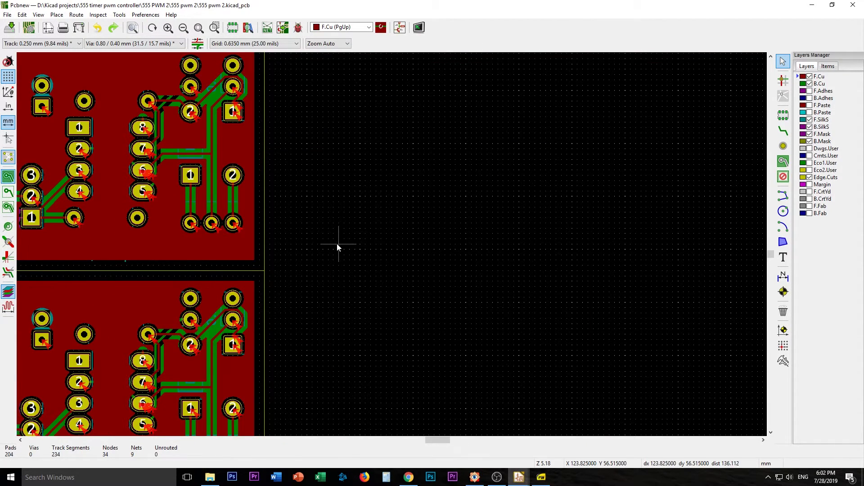
middle_drag(337, 244, 621, 252)
scroll(511, 256, down, 3)
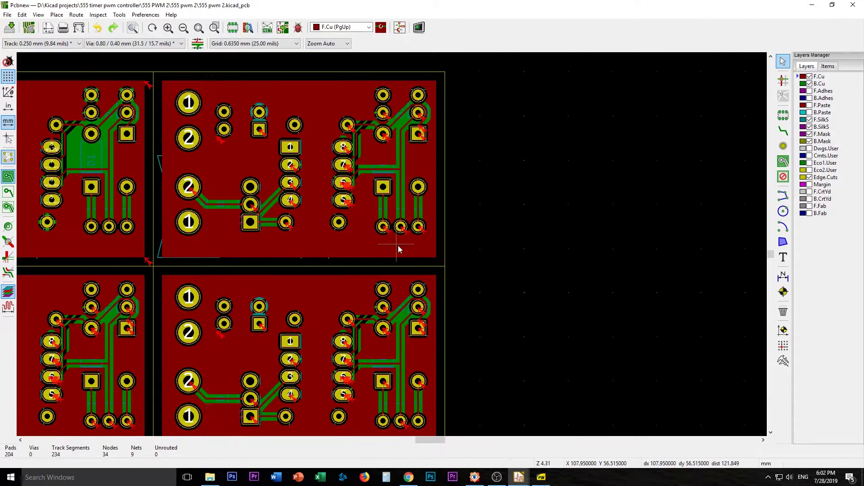
Undo back to the single original board and save 555 pwm 2.kicad_pcb.
key(ctrl+z)
key(ctrl+z)
key(ctrl+z)
key(ctrl+z)
key(ctrl+z)
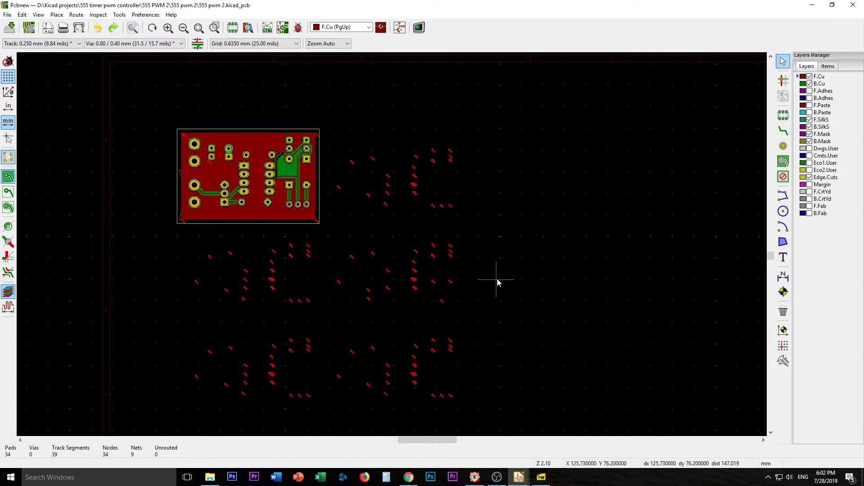
key(ctrl+s)
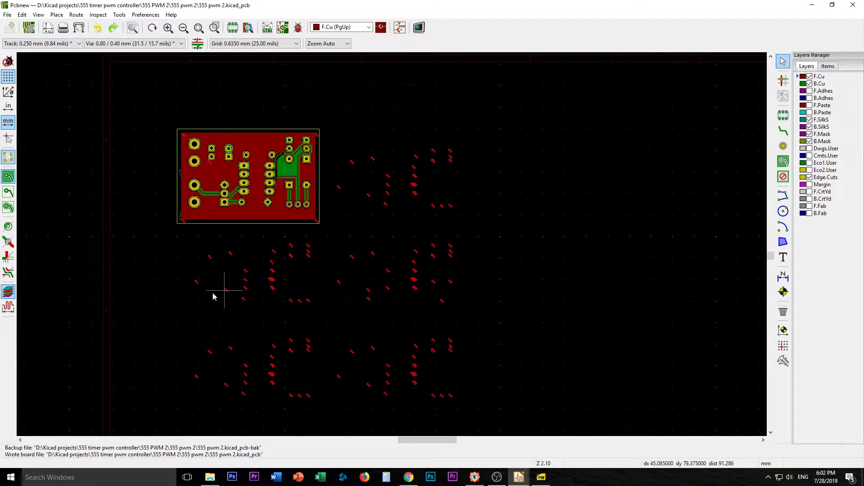
scroll(139, 305, up, 2)
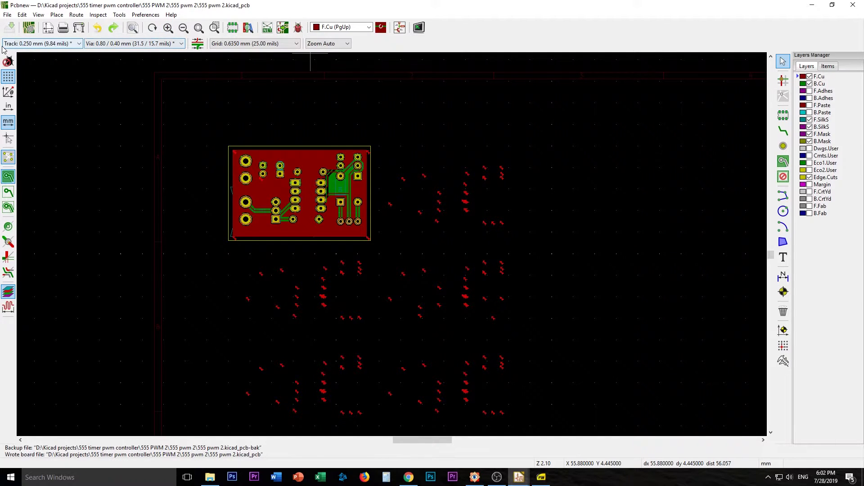
Browse the Inspect, Tools, Preferences and Help menus.
click(57, 14)
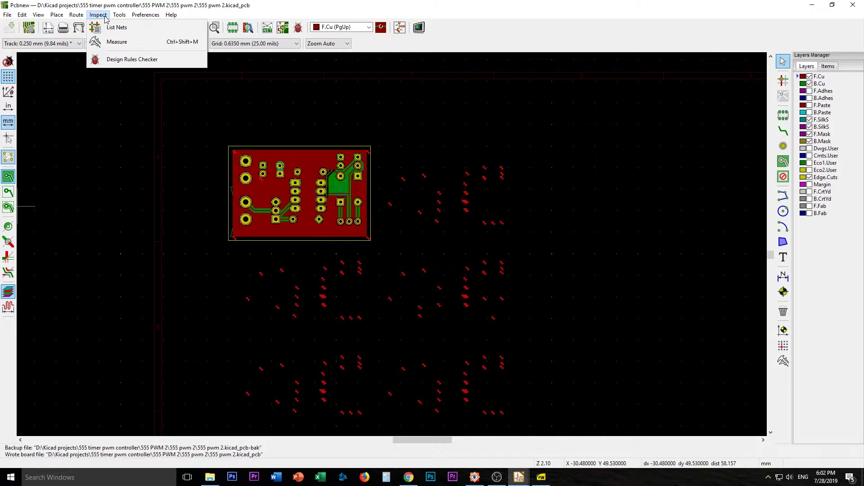
mouse_move(116, 16)
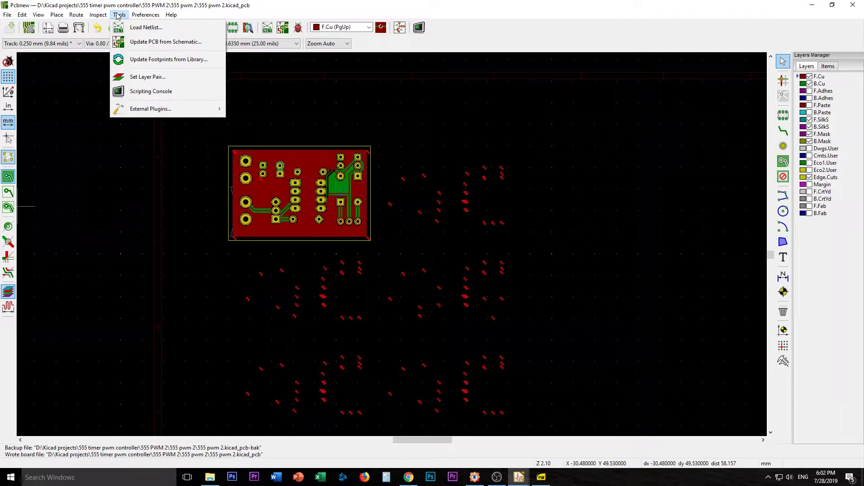
mouse_move(149, 17)
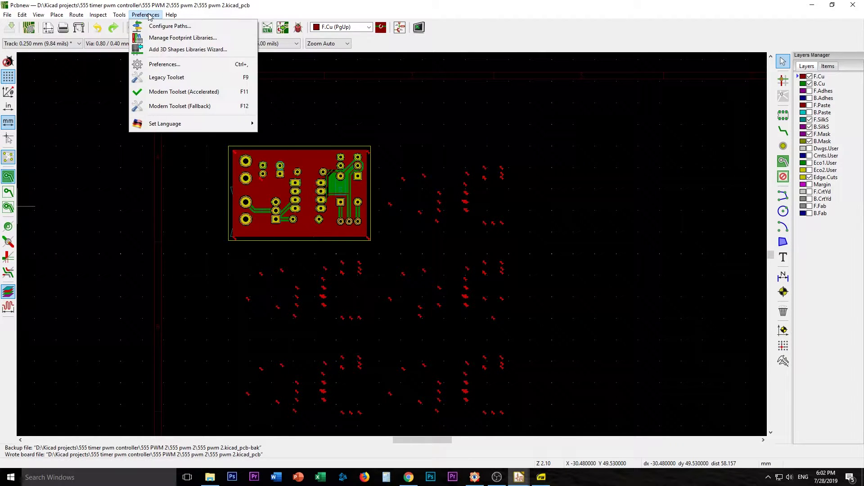
mouse_move(191, 18)
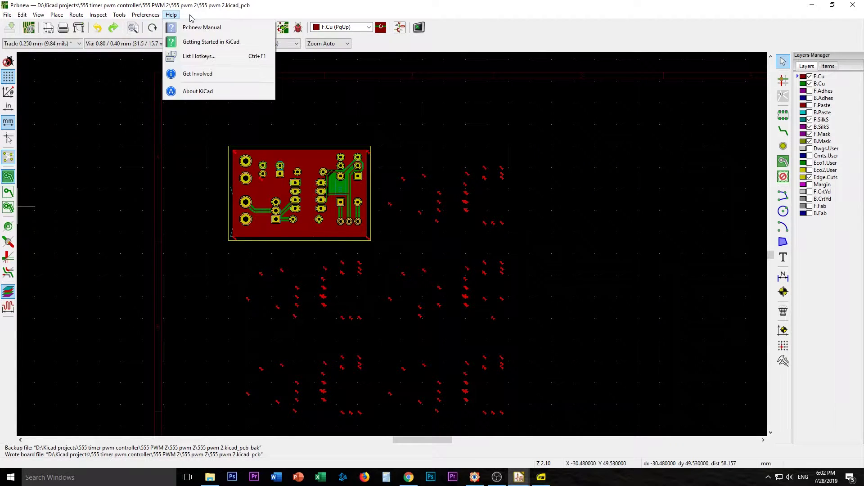
click(324, 12)
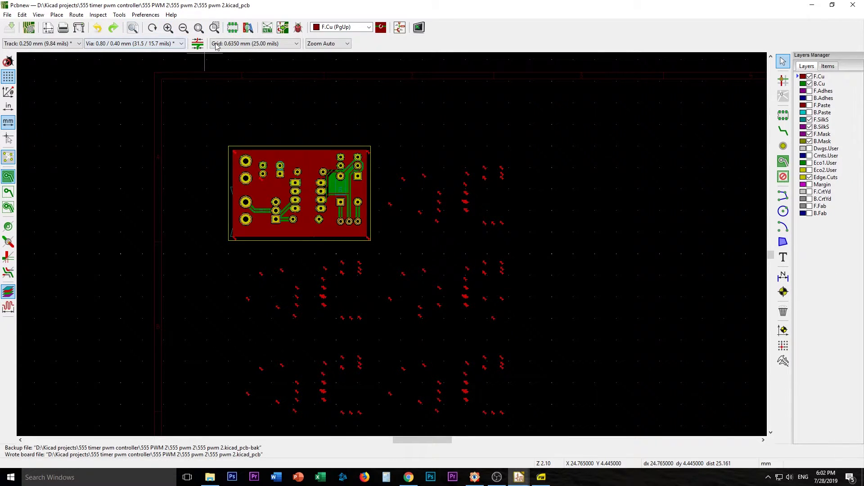
Run DRC and jump to the J1/0.1uF courtyard overlap marker, moving the results dialog aside.
click(297, 28)
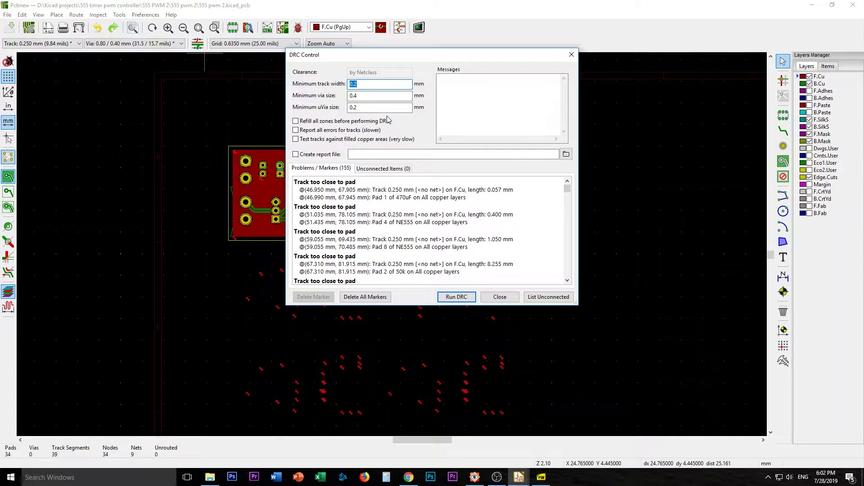
click(454, 297)
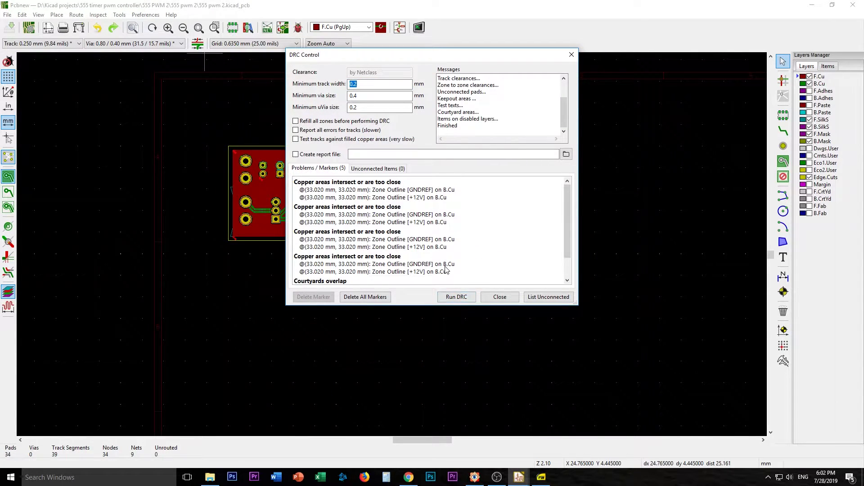
scroll(502, 245, down, 1)
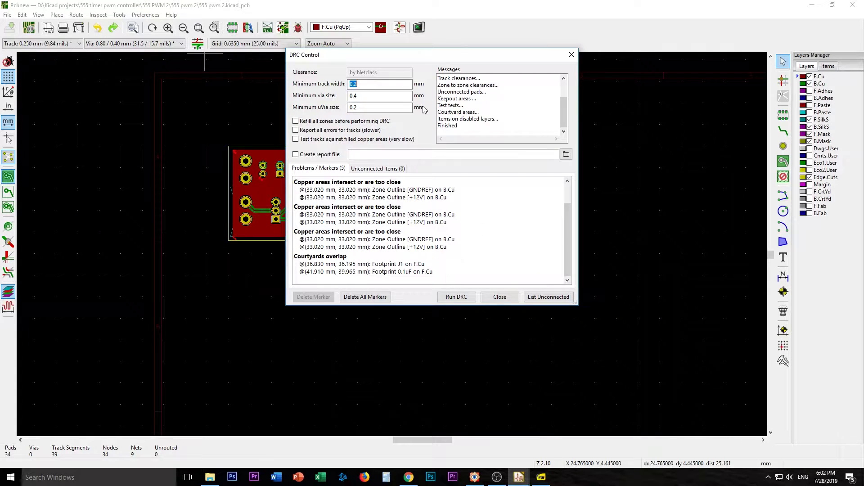
click(318, 261)
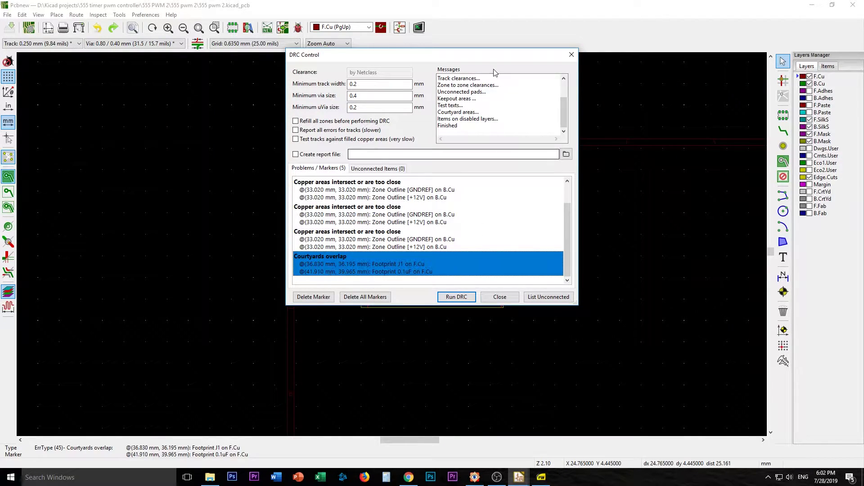
drag(492, 54, 724, 72)
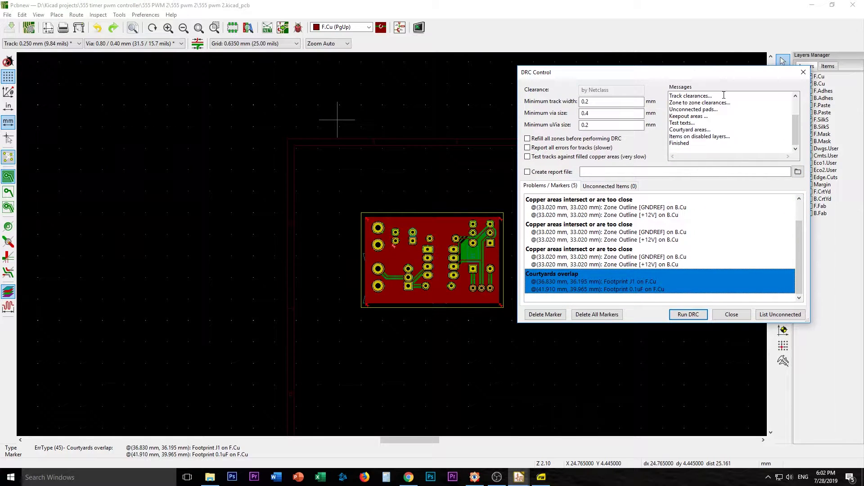
double_click(594, 282)
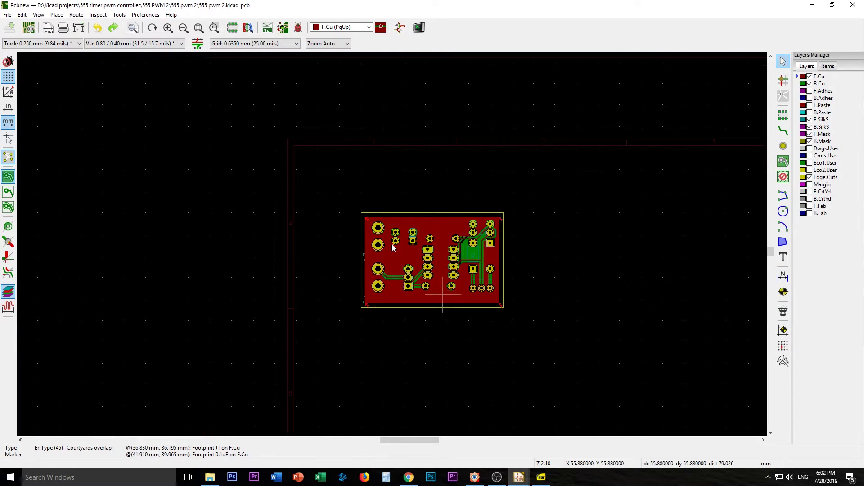
Zoom into the marked board corner and list the overlapping zone outlines there.
scroll(461, 292, up, 6)
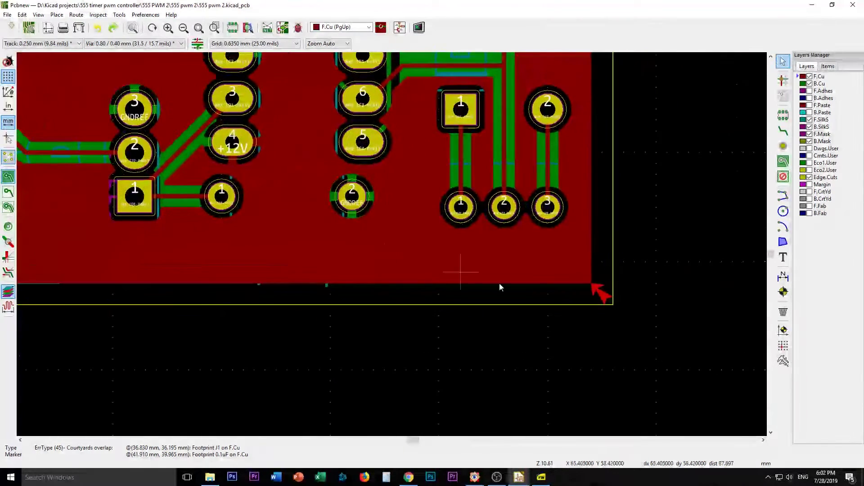
click(592, 286)
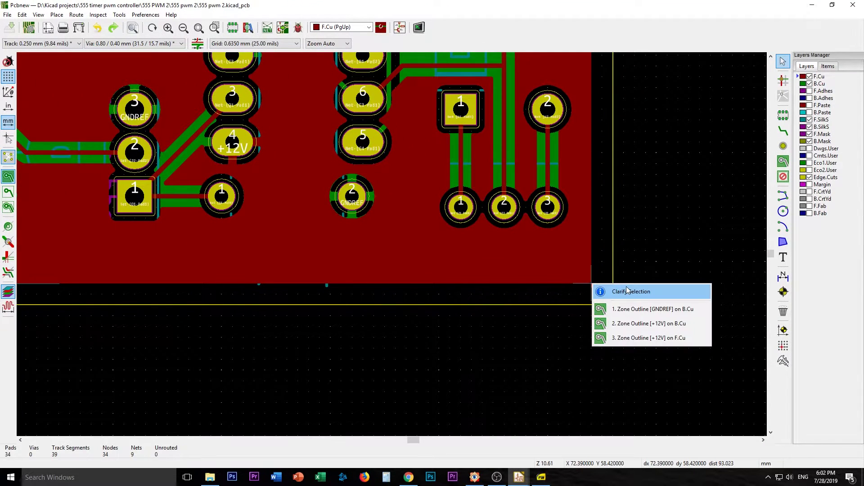
key(Escape)
scroll(641, 261, up, 6)
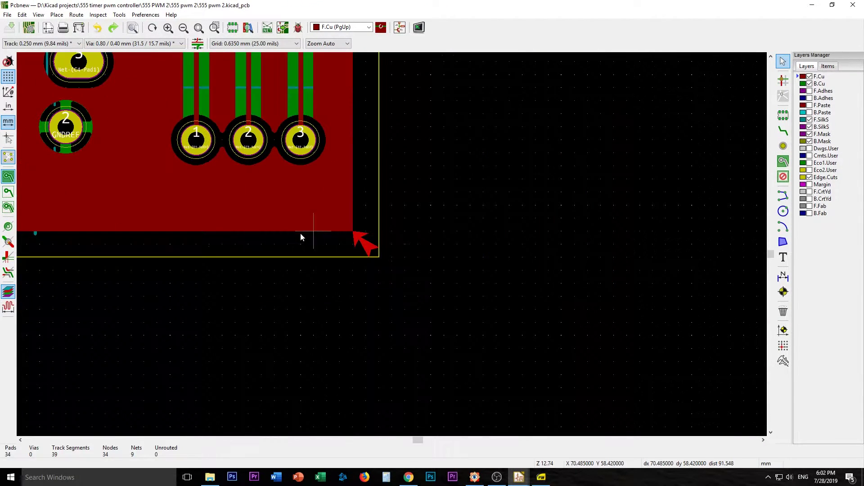
middle_drag(597, 293, 481, 326)
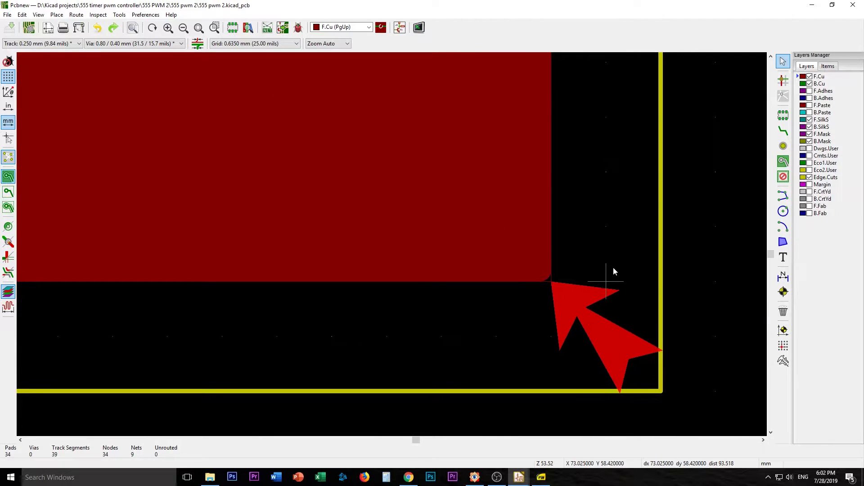
scroll(613, 267, up, 1)
drag(323, 280, 377, 303)
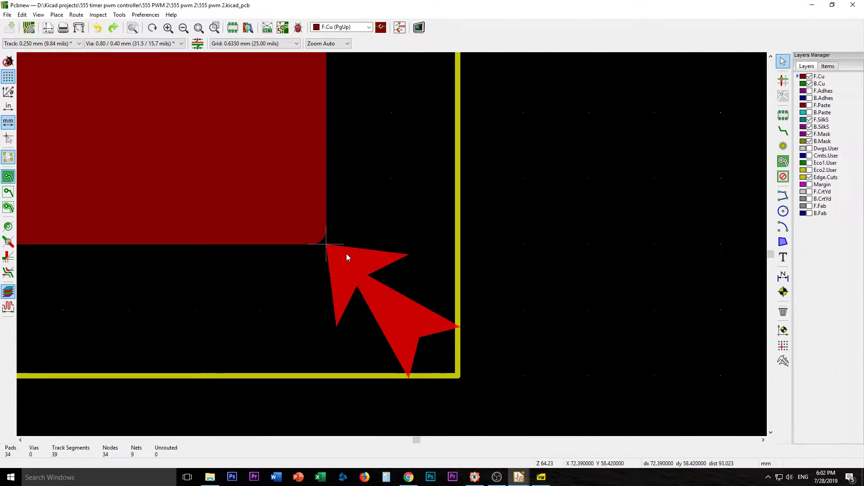
Hide and re-show F.Cu and B.Cu, then select one of the overlapping zone outlines.
click(809, 77)
click(809, 84)
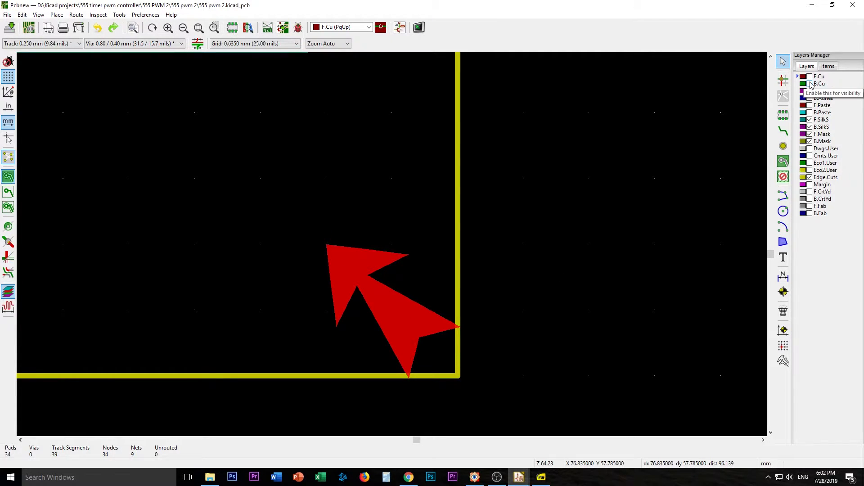
click(810, 77)
click(810, 84)
scroll(291, 247, down, 6)
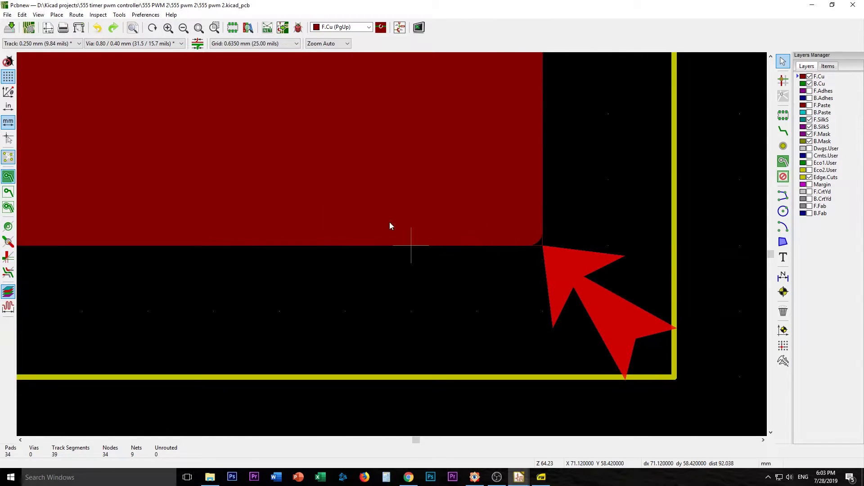
click(378, 248)
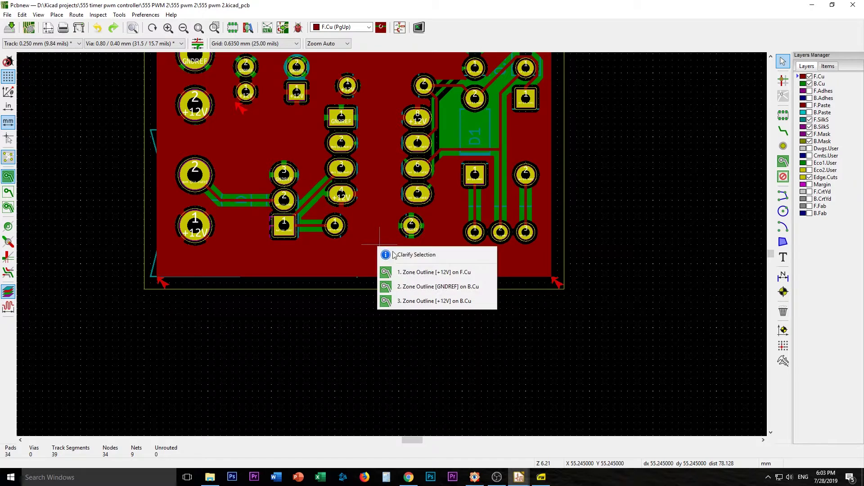
click(783, 161)
Unfill all copper zones via Zones > Unfill All.
right_click(360, 258)
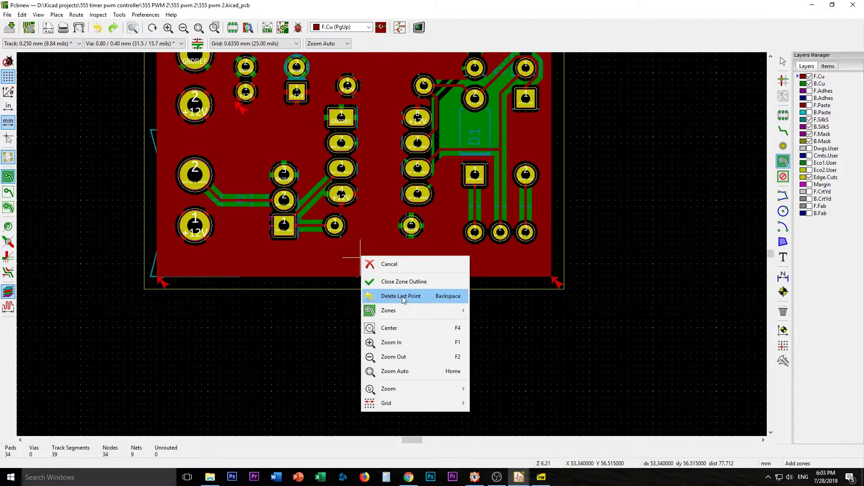
mouse_move(405, 310)
click(511, 346)
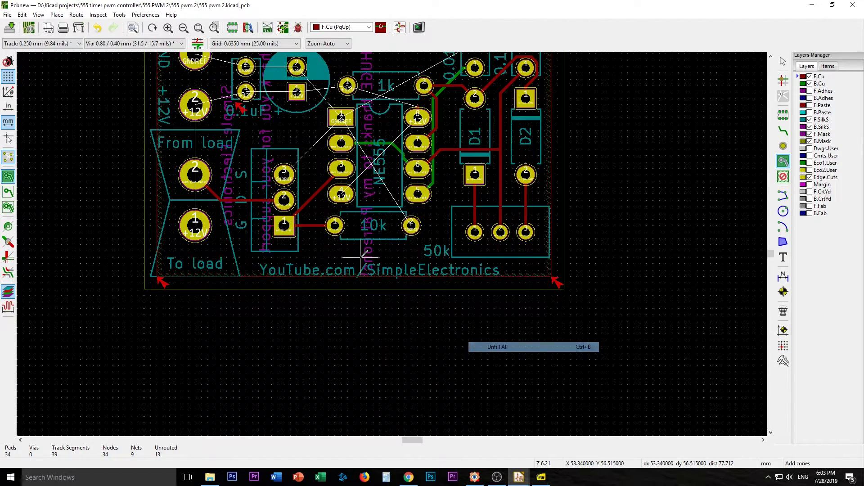
Centre the board and refill every copper zone with Zones > Fill All.
scroll(300, 334, up, 3)
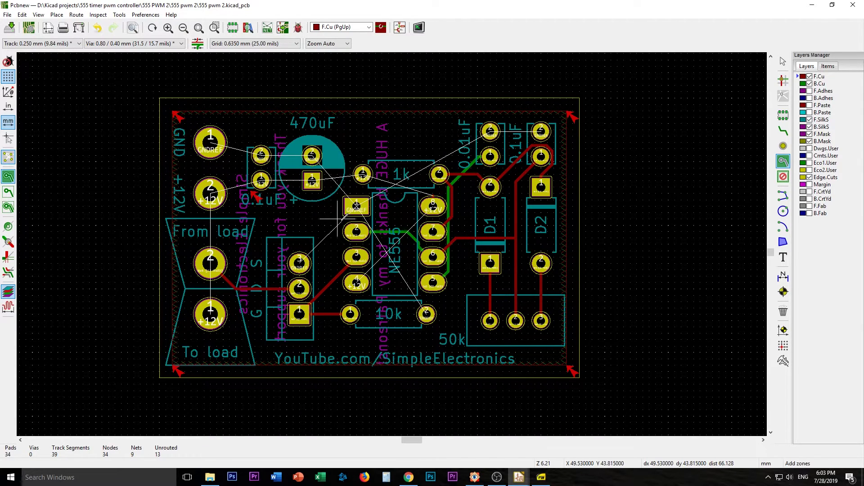
scroll(306, 250, up, 6)
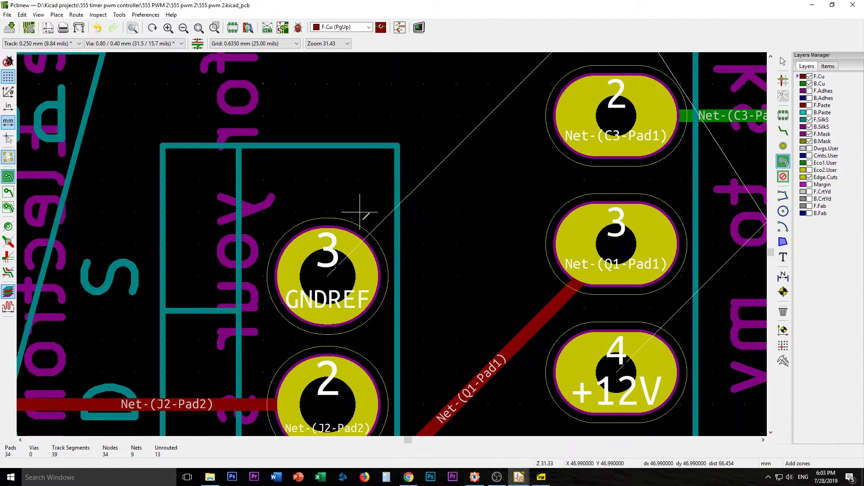
shift+scroll(467, 69, down, 3)
scroll(391, 244, down, 5)
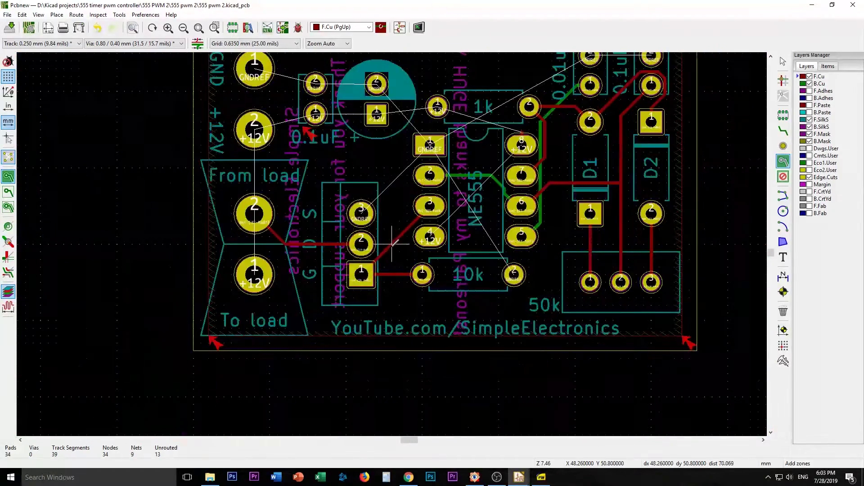
scroll(391, 244, down, 4)
scroll(392, 243, up, 3)
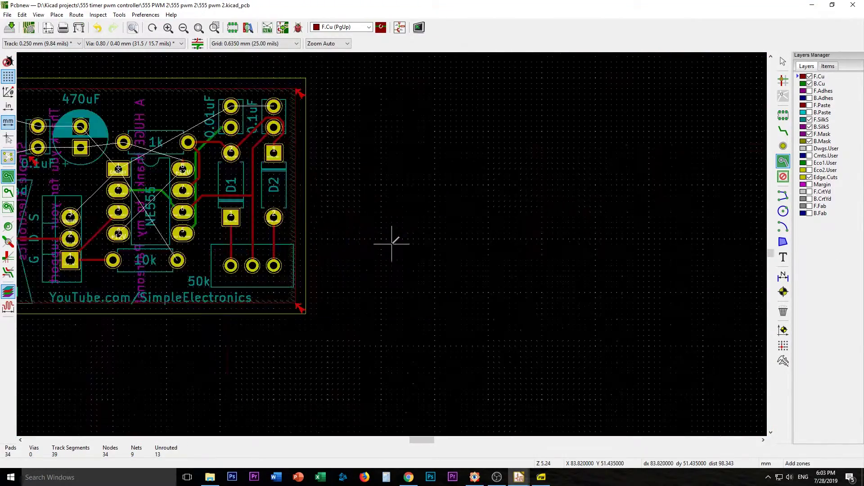
middle_drag(391, 243, 564, 247)
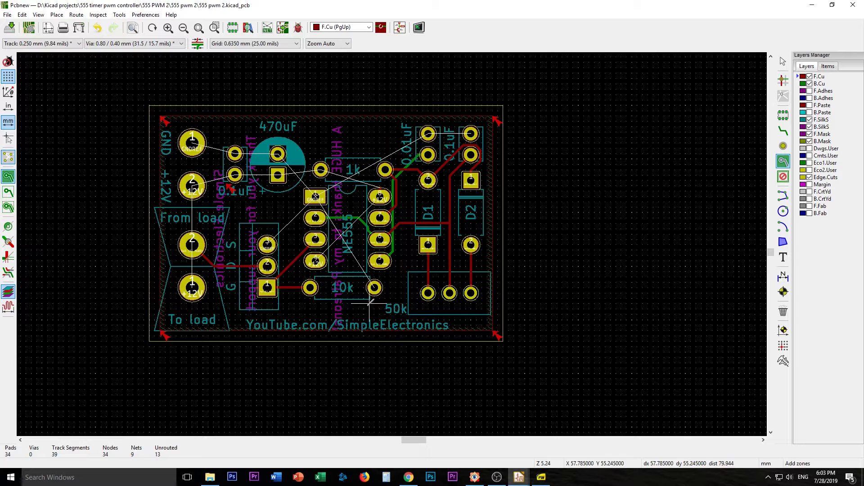
right_click(365, 312)
mouse_move(398, 213)
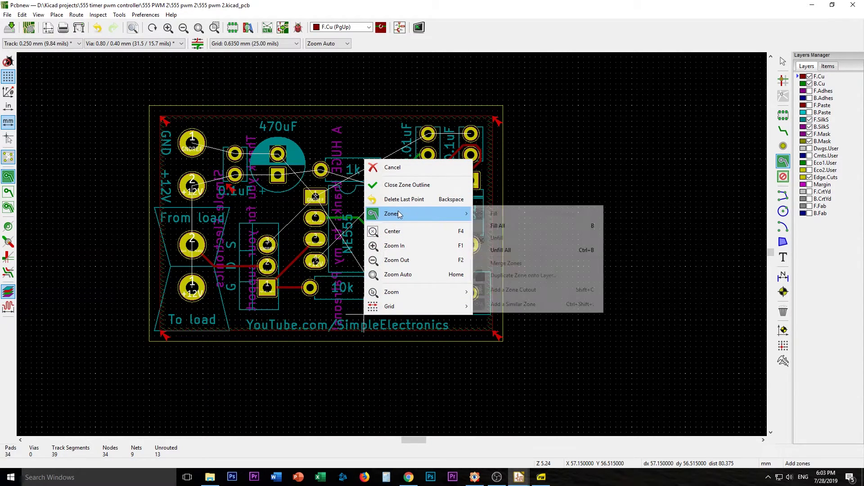
click(544, 226)
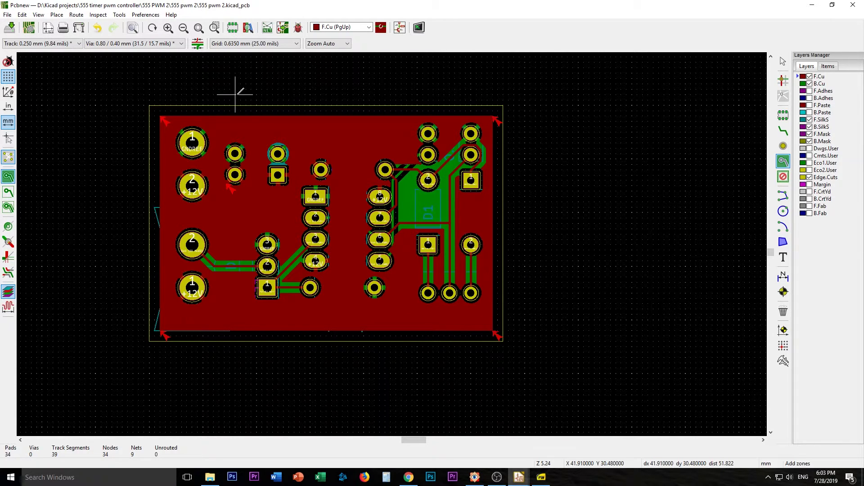
Run the design rules check, delete all markers, and run it again.
click(27, 17)
click(297, 28)
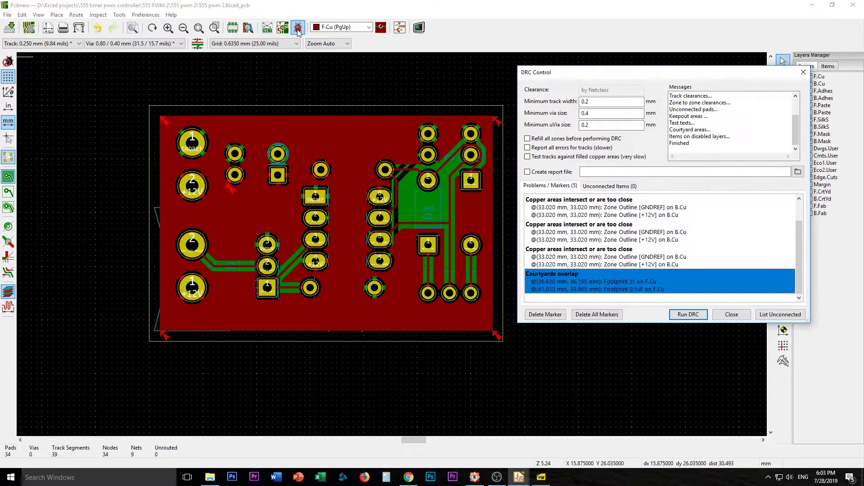
click(688, 315)
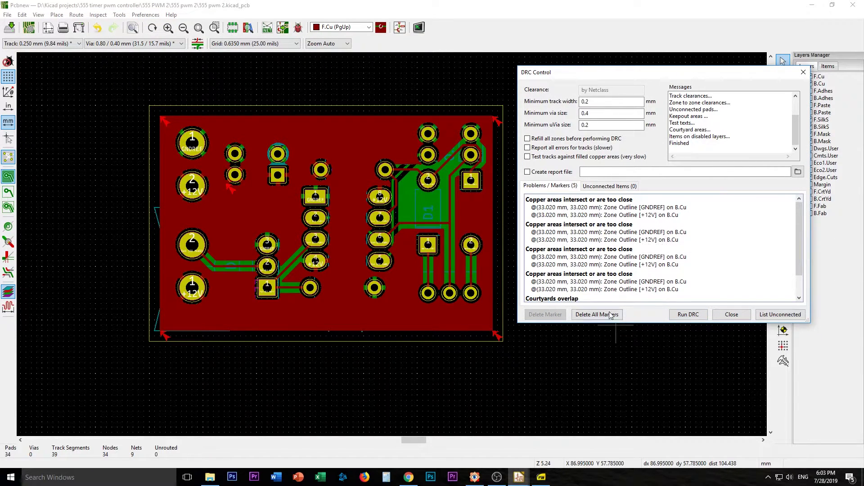
click(605, 315)
click(683, 315)
Jump to the first copper-areas-intersect marker, then delete all error markers.
click(593, 209)
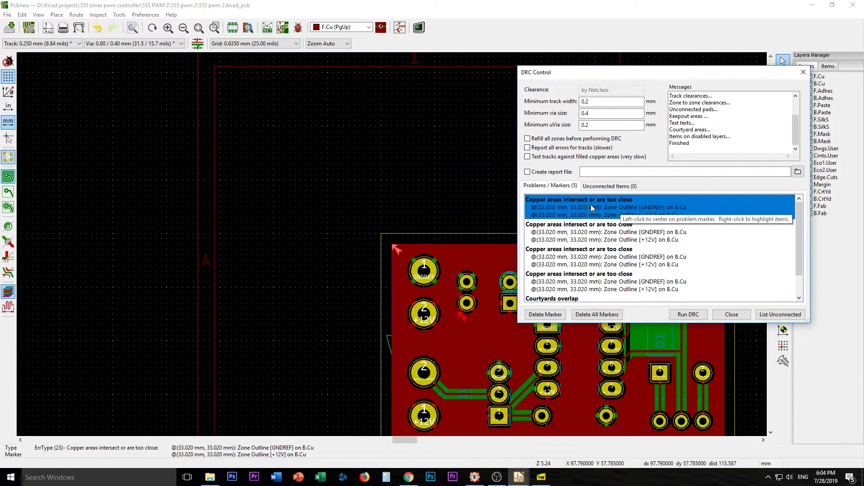
drag(666, 76, 613, 82)
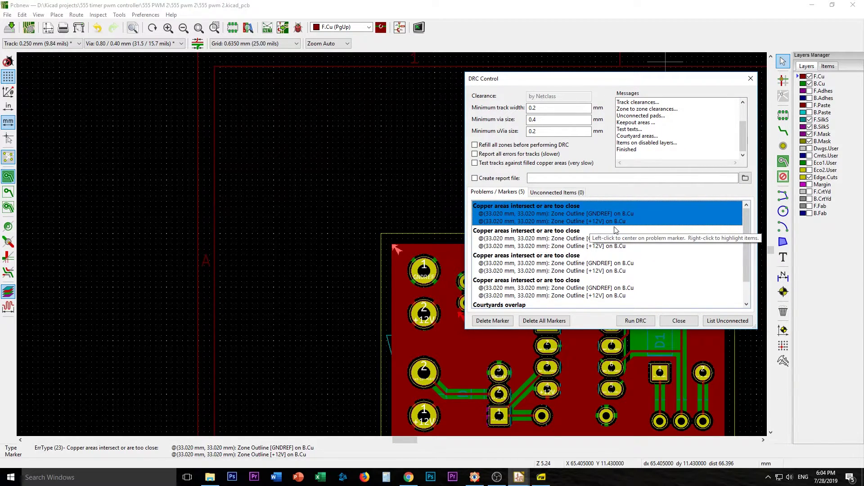
click(544, 320)
Close the DRC window, centre the board, and hide both the B.Cu and F.Cu copper layers.
click(679, 320)
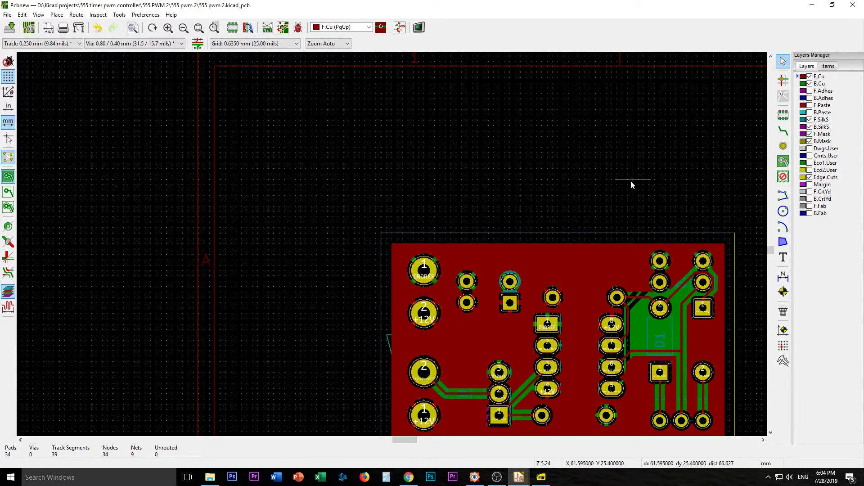
middle_drag(631, 184, 511, 96)
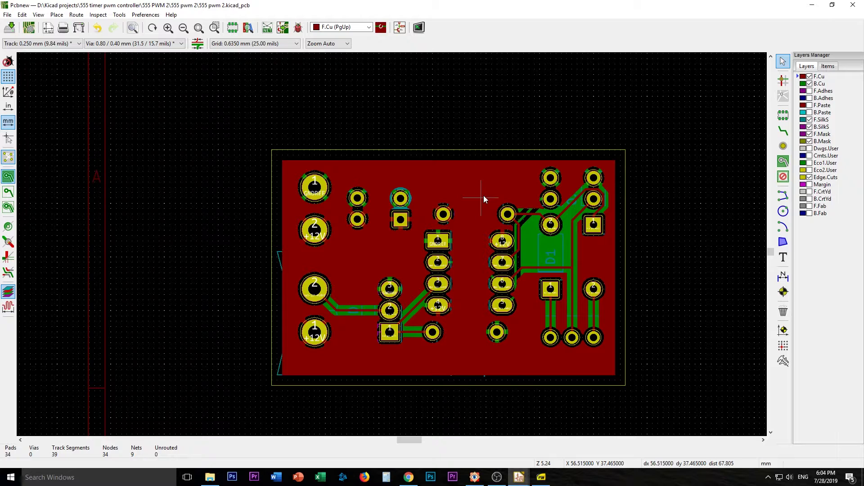
click(809, 83)
click(809, 84)
click(809, 84)
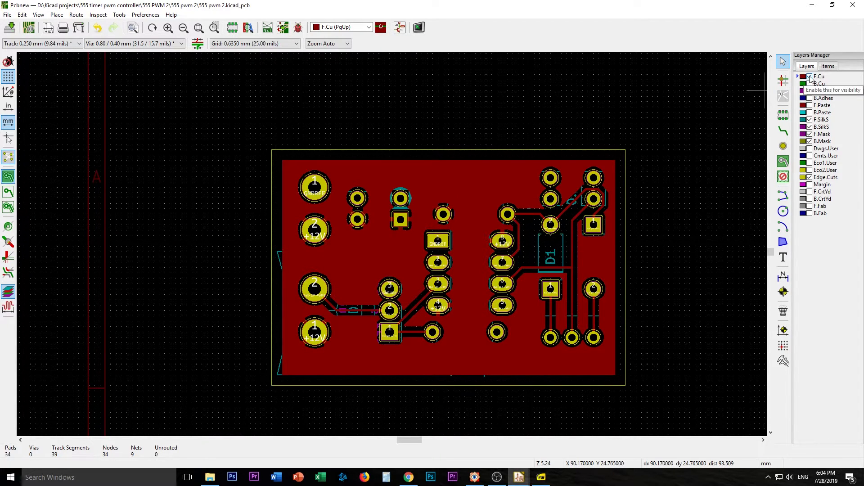
click(809, 76)
click(810, 77)
click(810, 76)
Show B.Cu again and inspect the Zone Outline [+12V] on B.Cu, then deselect it.
click(809, 84)
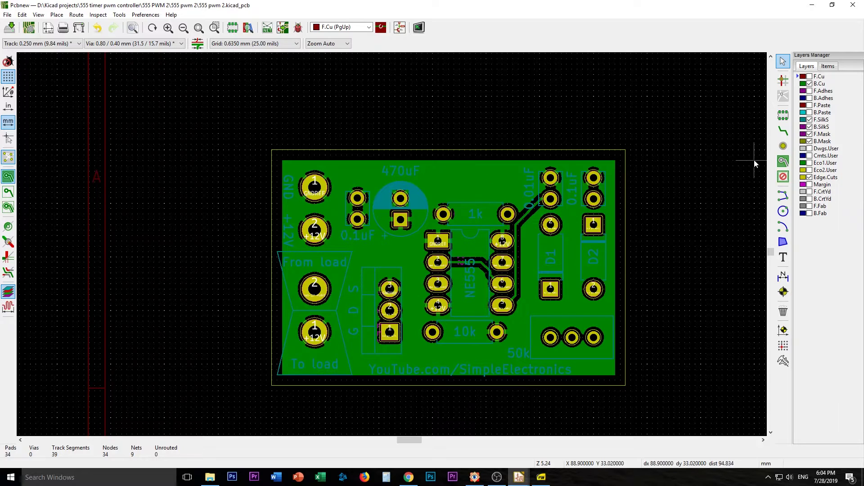
click(468, 182)
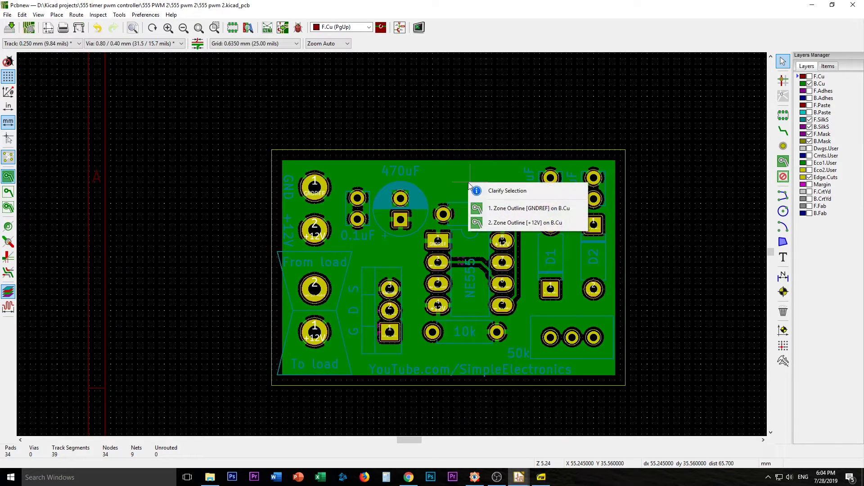
click(559, 224)
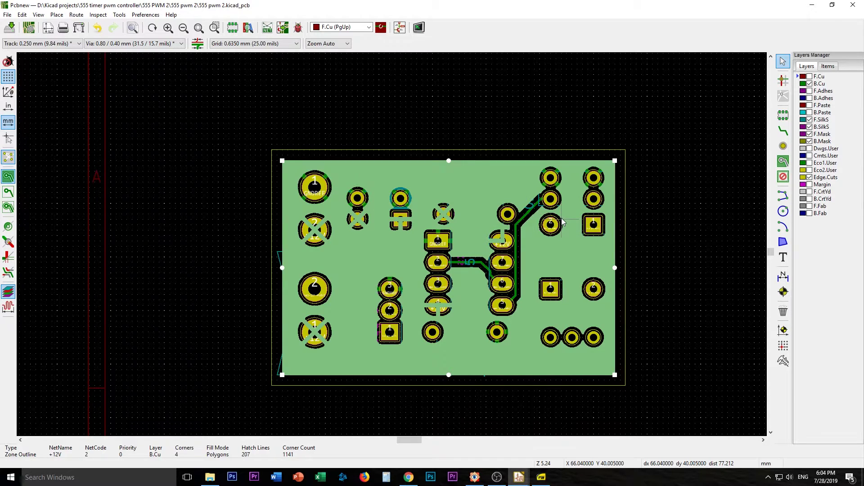
key(Escape)
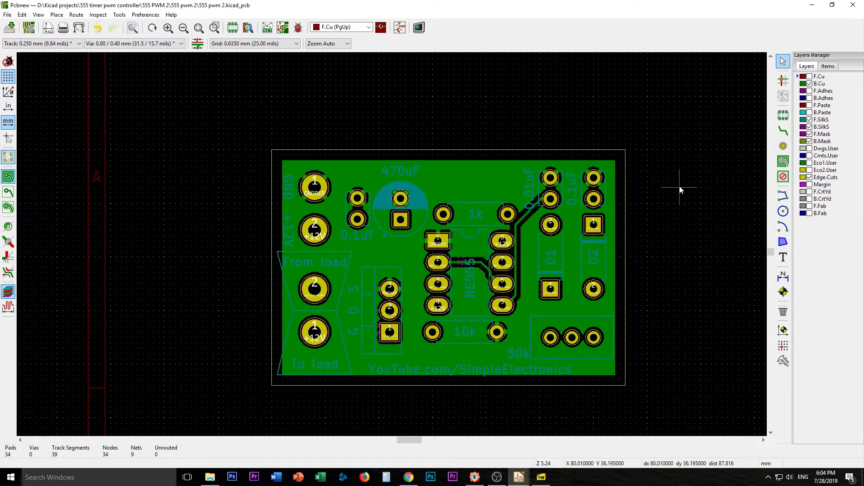
Switch the active layer from B.Cu to F.Cu and make F.Cu visible again.
click(803, 85)
click(804, 77)
click(810, 77)
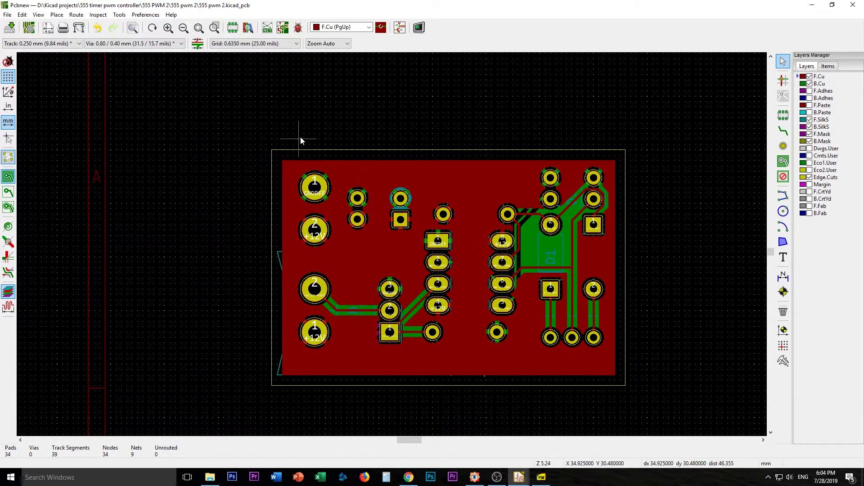
Run DRC and zoom to the courtyard overlap, highlighting footprint J1 against the 0.1uF capacitor.
click(297, 27)
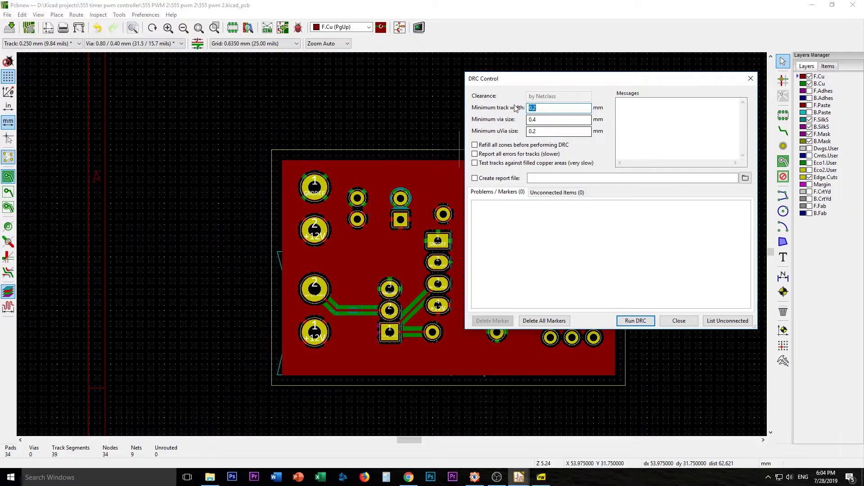
click(635, 318)
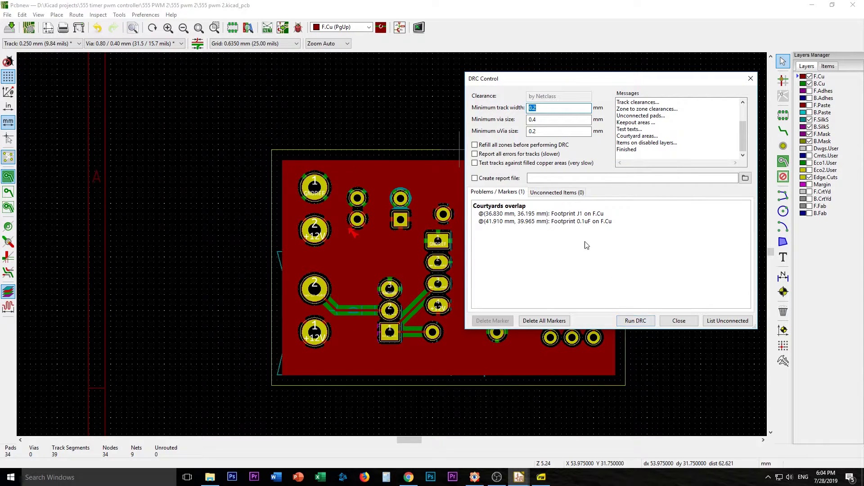
click(550, 217)
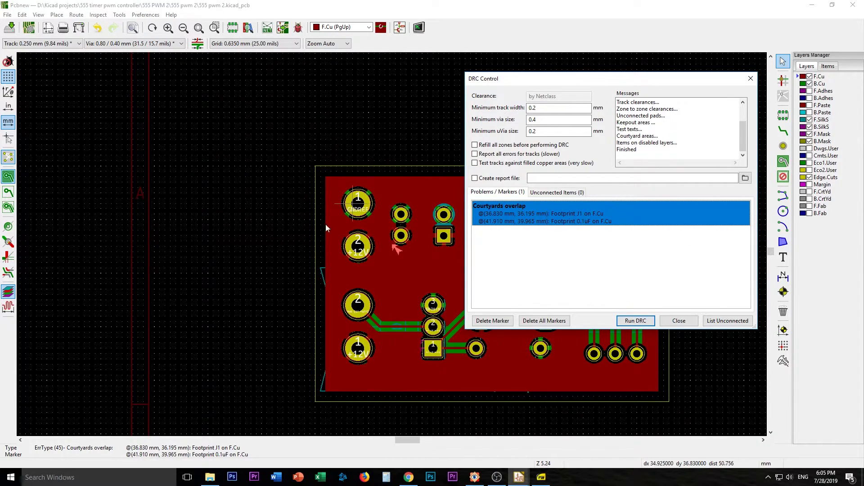
right_click(540, 216)
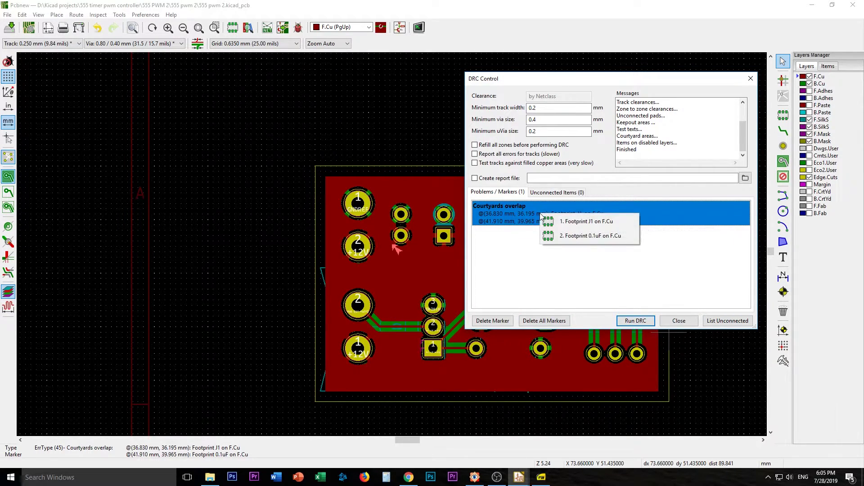
click(565, 223)
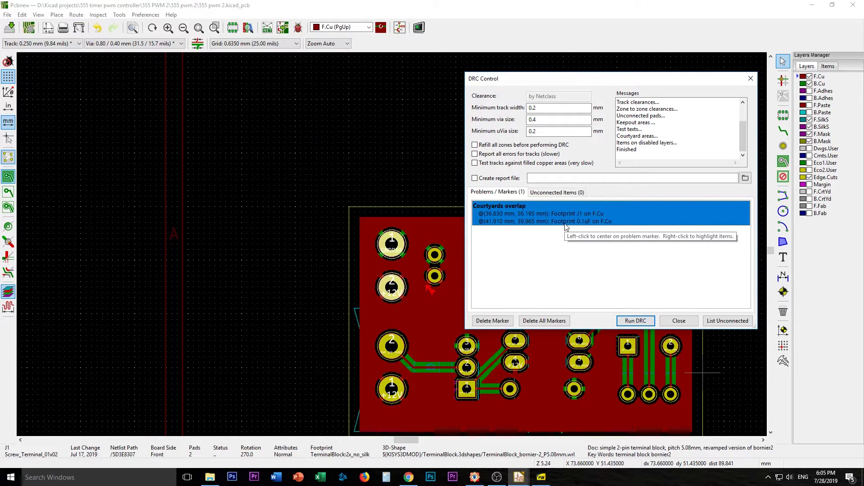
click(605, 288)
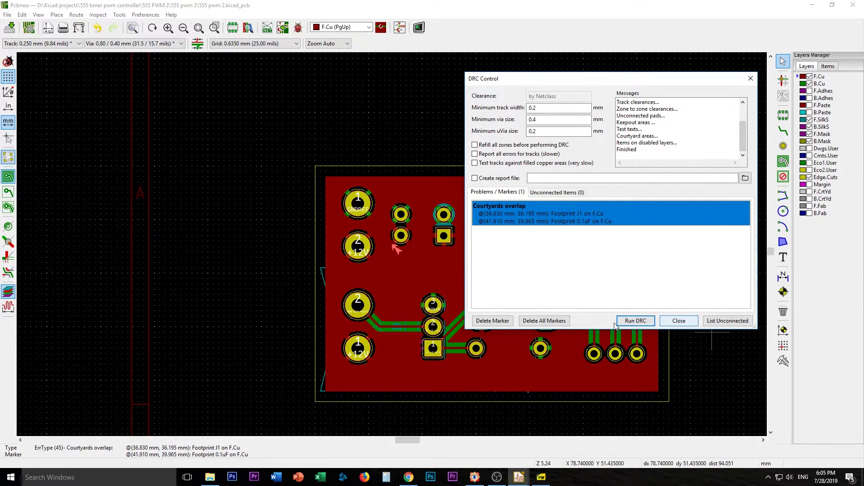
Delete all DRC markers, close the check, and show the F.CrtYd courtyard layer.
click(540, 321)
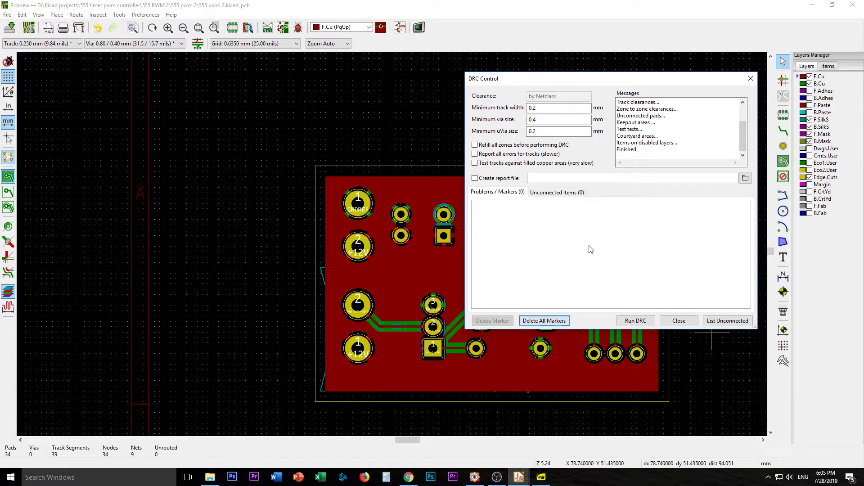
click(678, 321)
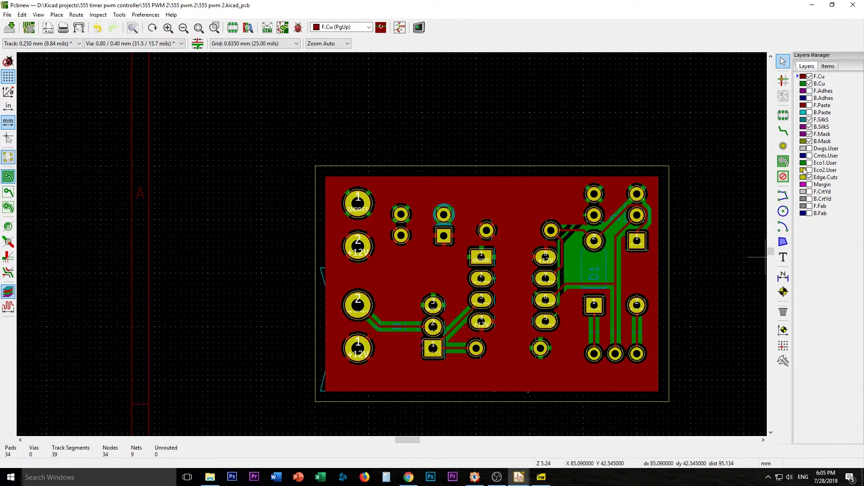
click(810, 192)
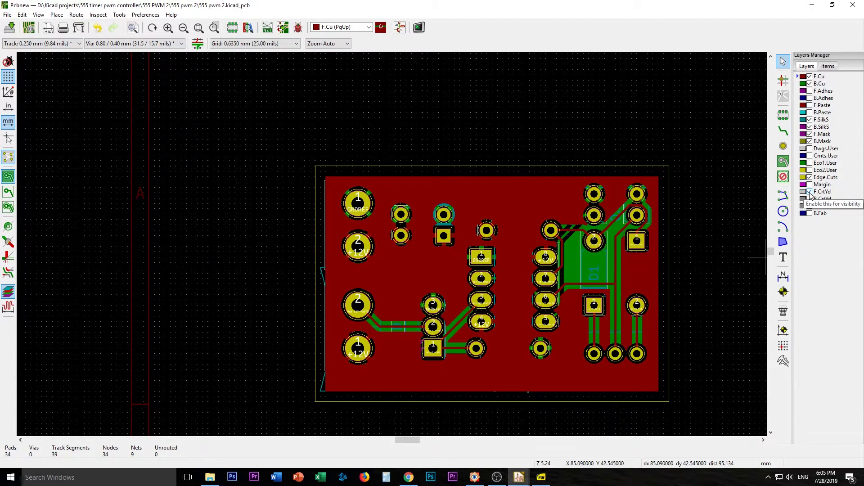
With zone fills hidden, review courtyards around D1 and D2, then hide F.CrtYd and restore filled zones.
click(8, 192)
scroll(267, 247, up, 1)
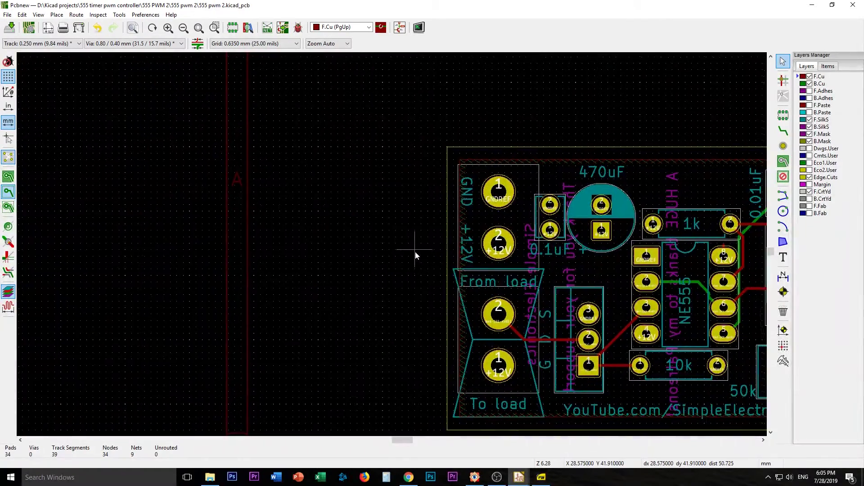
middle_drag(415, 251, 345, 255)
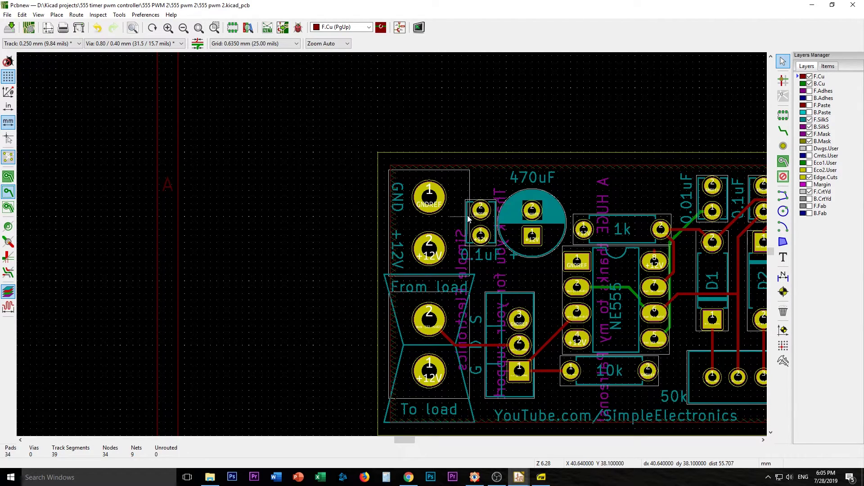
middle_drag(335, 244, 242, 228)
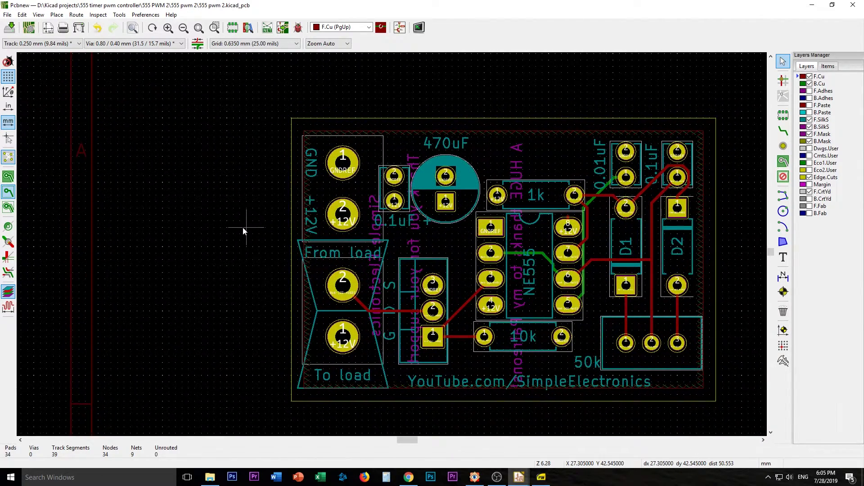
click(809, 192)
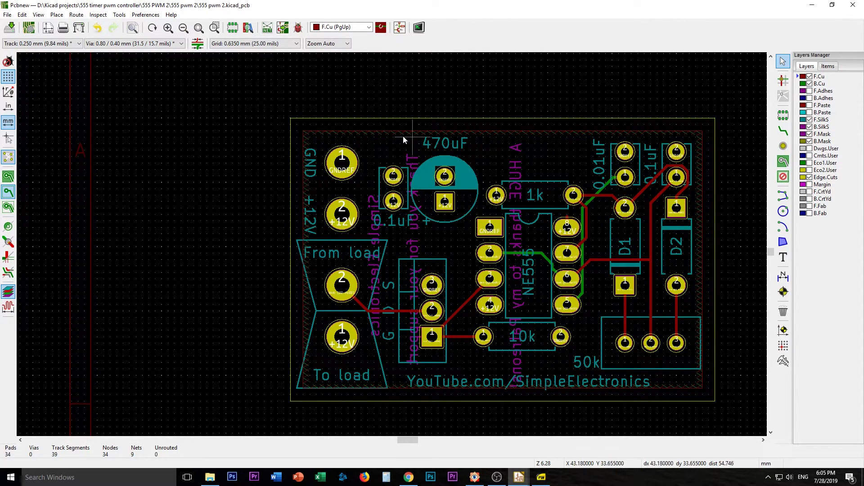
middle_drag(746, 288, 704, 278)
click(9, 176)
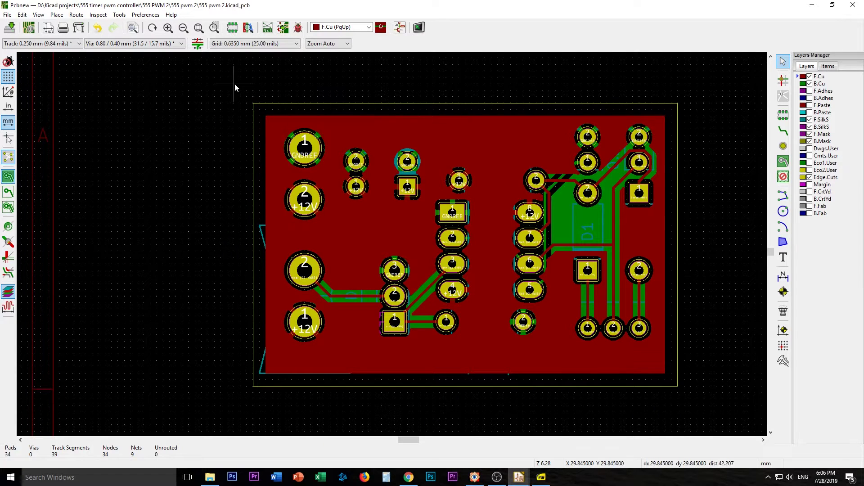
Box-select the whole 555 PWM board, copy it with Ctrl+C, and zoom out.
drag(234, 84, 689, 349)
key(ctrl+c)
scroll(681, 315, down, 1)
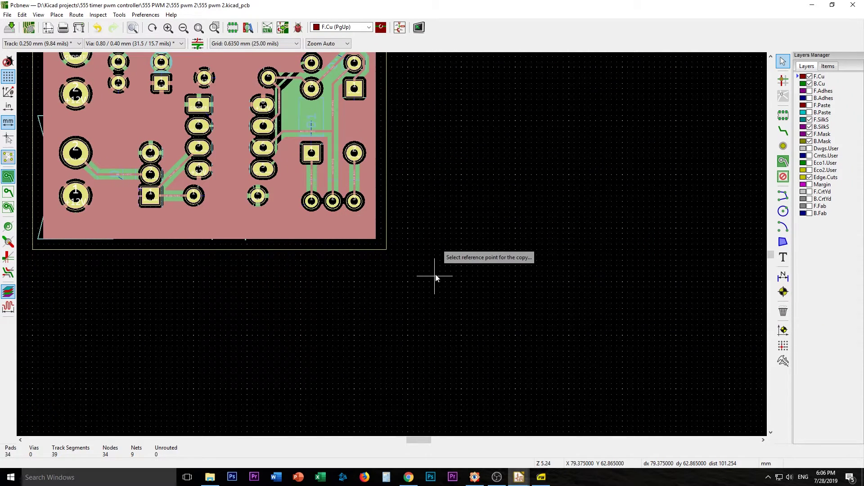
shift+scroll(429, 270, down, 2)
scroll(429, 270, down, 3)
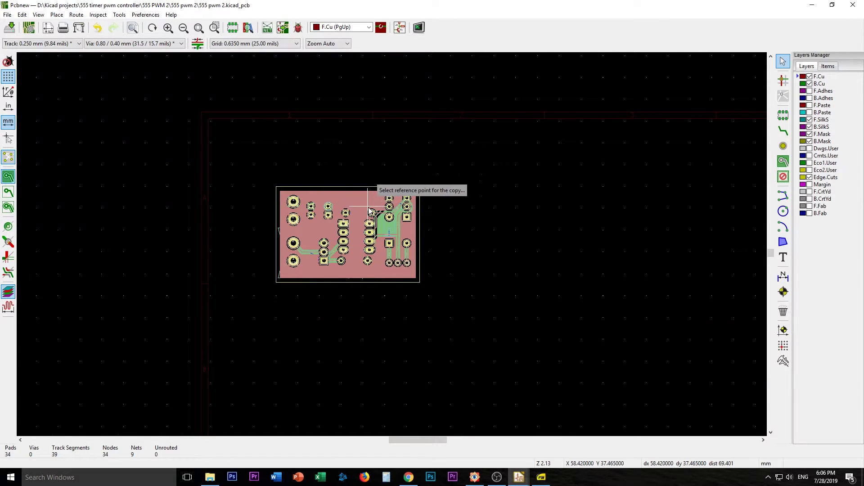
Use the board corner as reference and paste two copies below the original, forming the left column.
click(276, 187)
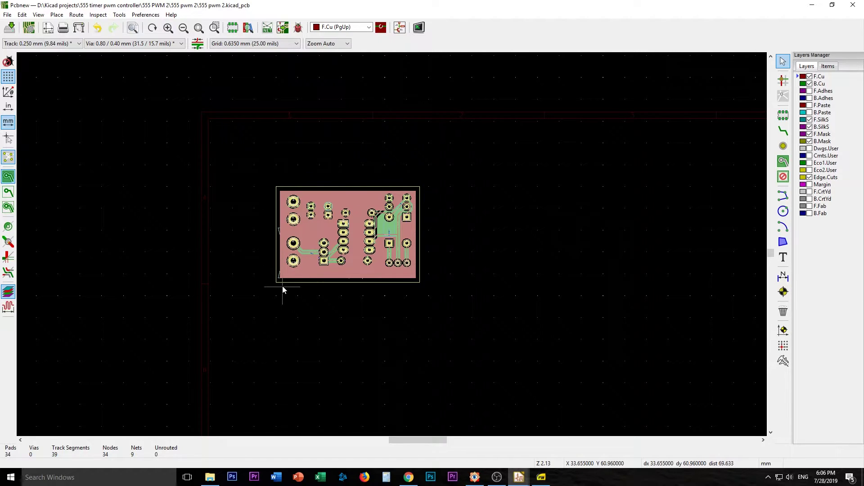
click(288, 310)
key(ctrl+v)
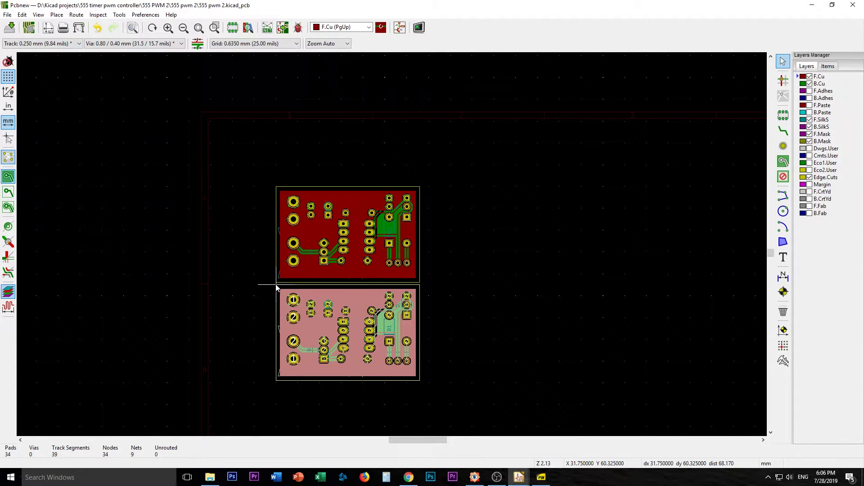
click(276, 288)
key(ctrl+v)
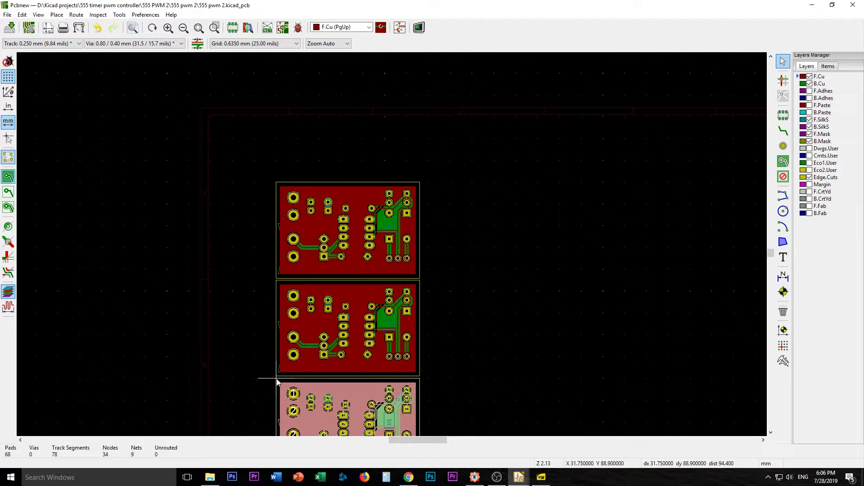
click(276, 382)
Paste three more copies to form the right column, completing the 2×3 panel, and centre it.
key(ctrl+v)
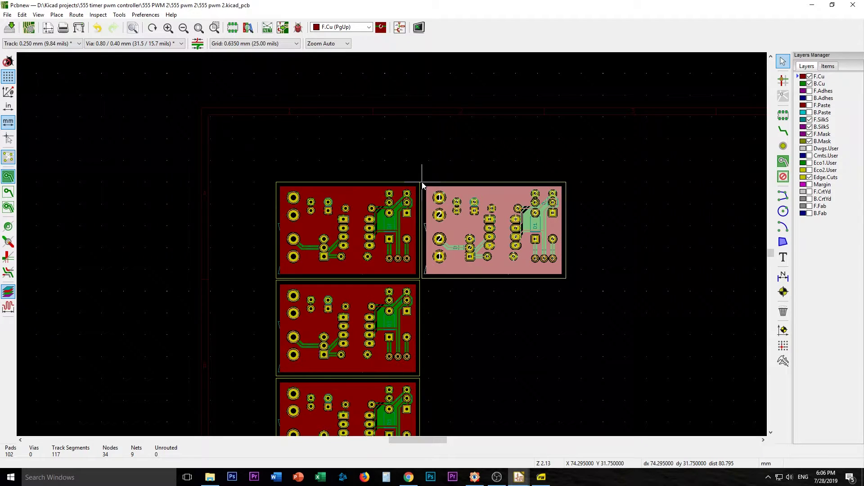
click(422, 184)
key(ctrl+v)
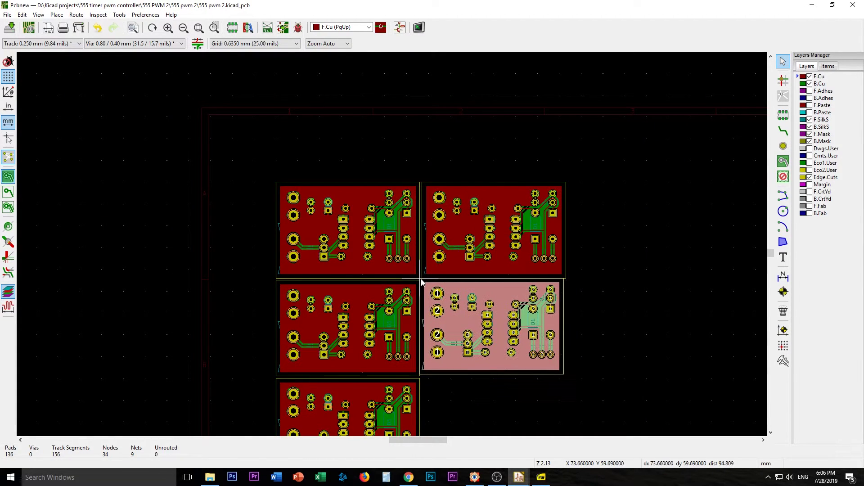
click(423, 282)
key(ctrl+v)
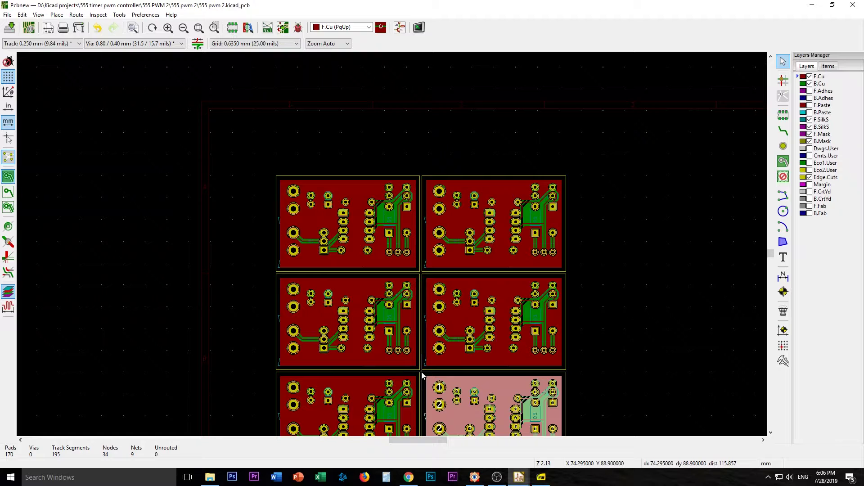
click(422, 376)
scroll(621, 386, down, 1)
middle_drag(395, 237, 498, 262)
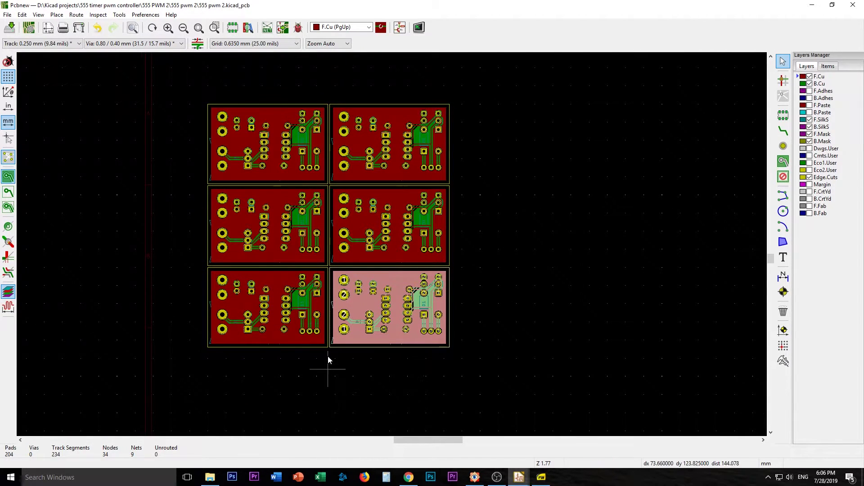
Zoom in on the panel and make Edge.Cuts the active layer.
scroll(311, 331, up, 1)
scroll(519, 206, up, 5)
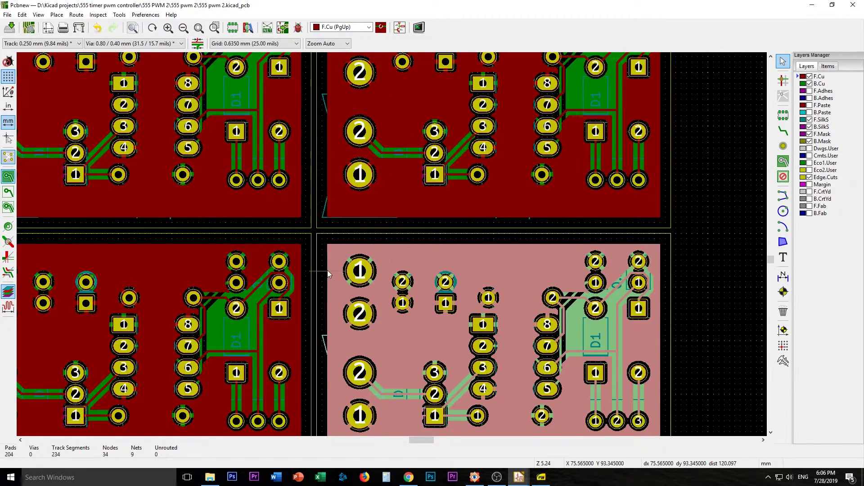
scroll(558, 288, up, 1)
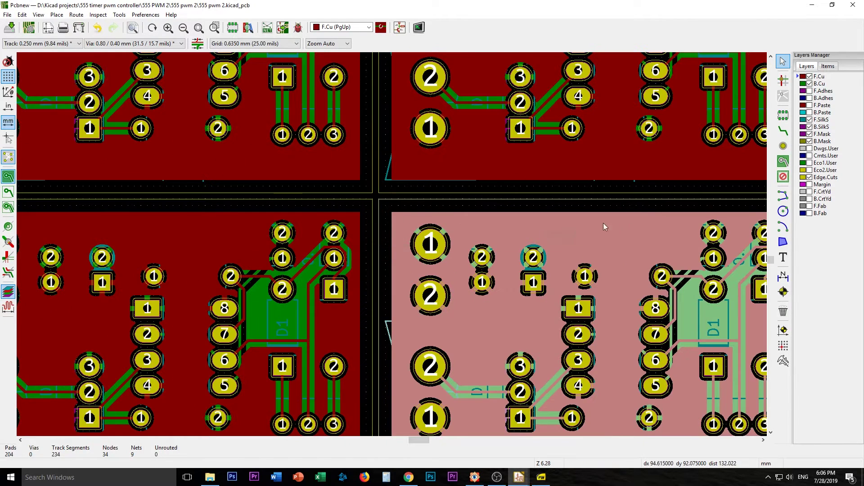
click(829, 177)
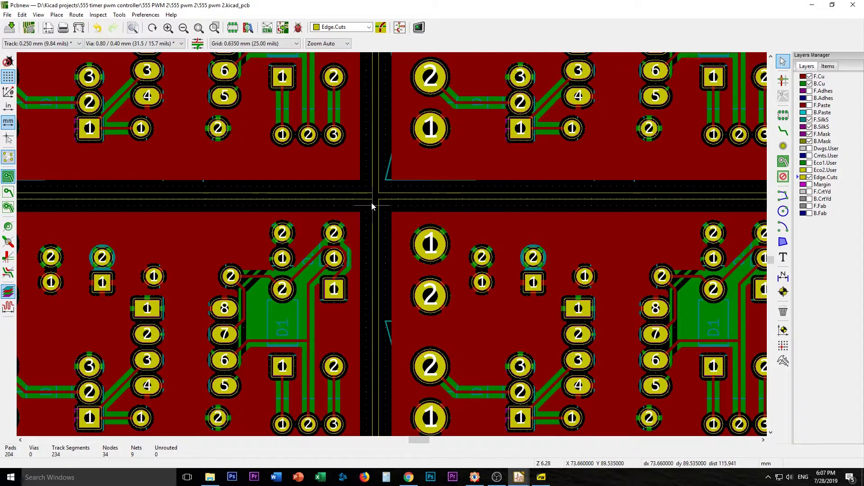
scroll(373, 205, up, 6)
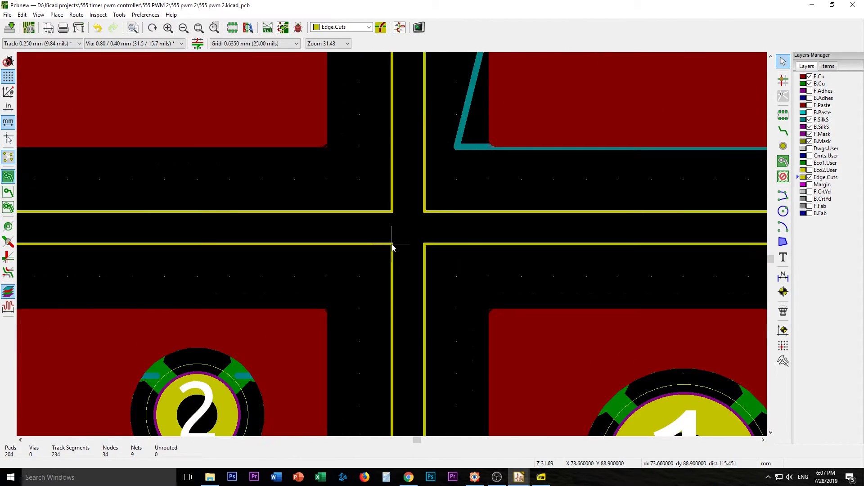
Delete eight inner Edge.Cuts segments where the neighbouring boards meet.
click(391, 259)
key(Delete)
click(388, 243)
key(Delete)
click(378, 164)
key(Delete)
click(390, 143)
key(Delete)
click(473, 157)
key(Delete)
click(491, 165)
key(Delete)
click(504, 245)
key(Delete)
click(470, 280)
key(Delete)
Delete six more inner outline segments at another board junction.
scroll(432, 262, down, 10)
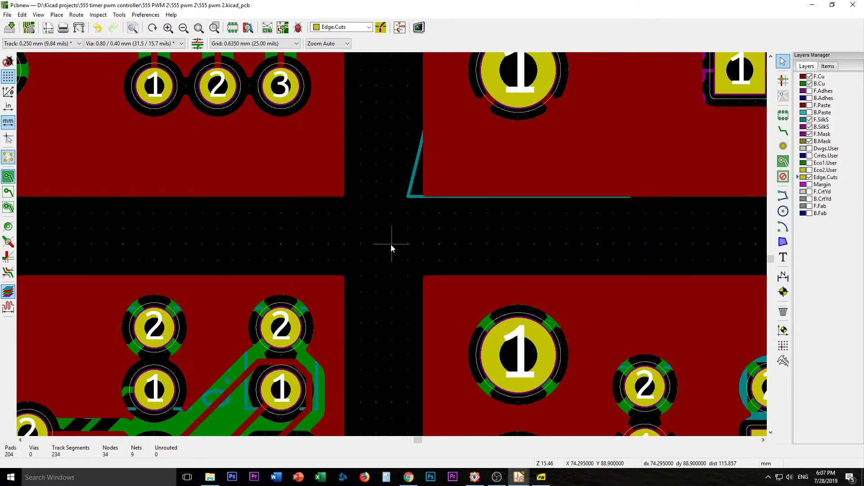
scroll(396, 250, up, 6)
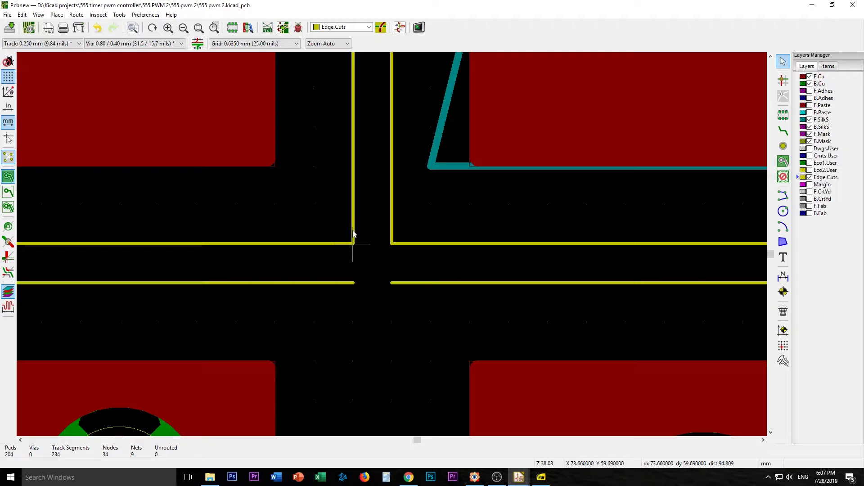
click(353, 233)
key(Delete)
click(352, 245)
key(Delete)
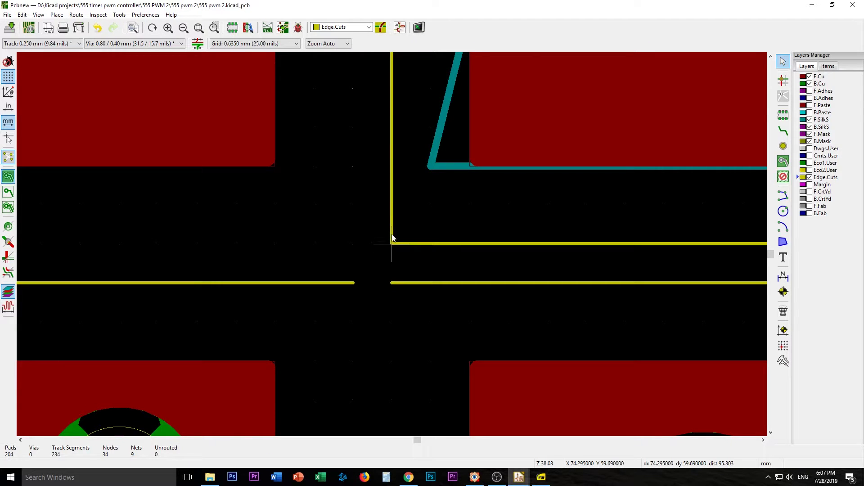
click(392, 238)
key(Delete)
click(396, 244)
key(Delete)
click(400, 283)
key(Delete)
click(341, 283)
key(Delete)
scroll(391, 244, down, 10)
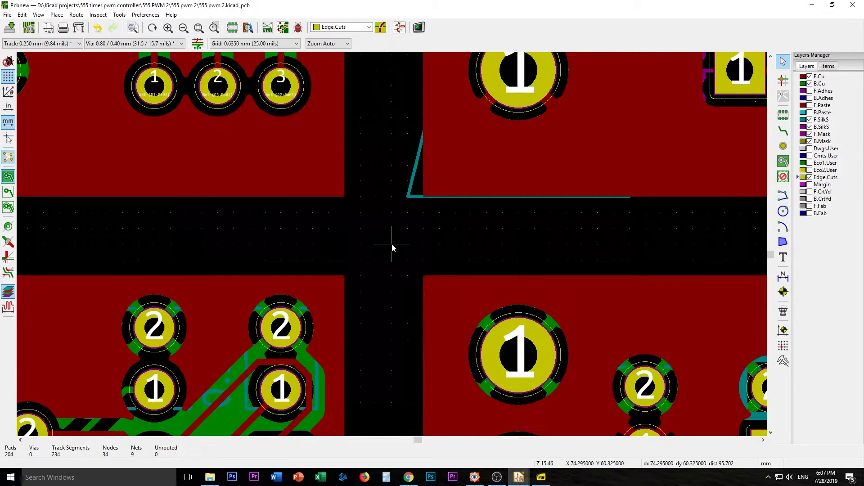
scroll(393, 245, up, 10)
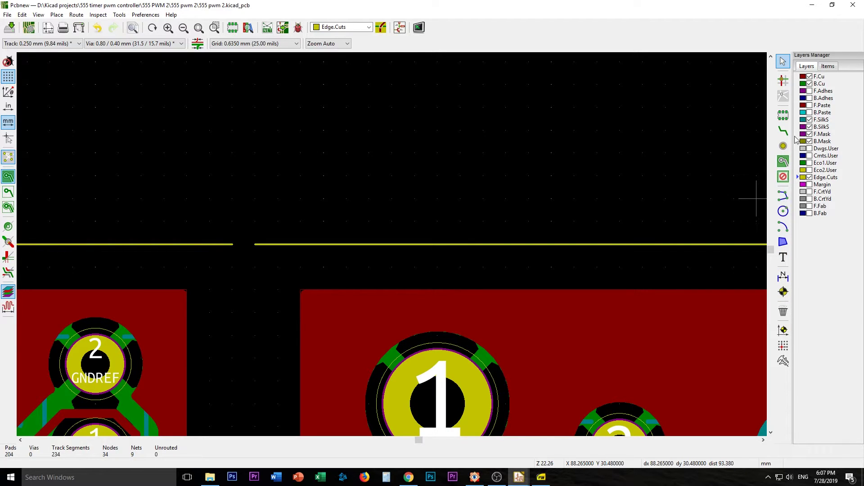
Draw a short Edge.Cuts line across the first gap in the panel outline.
click(784, 196)
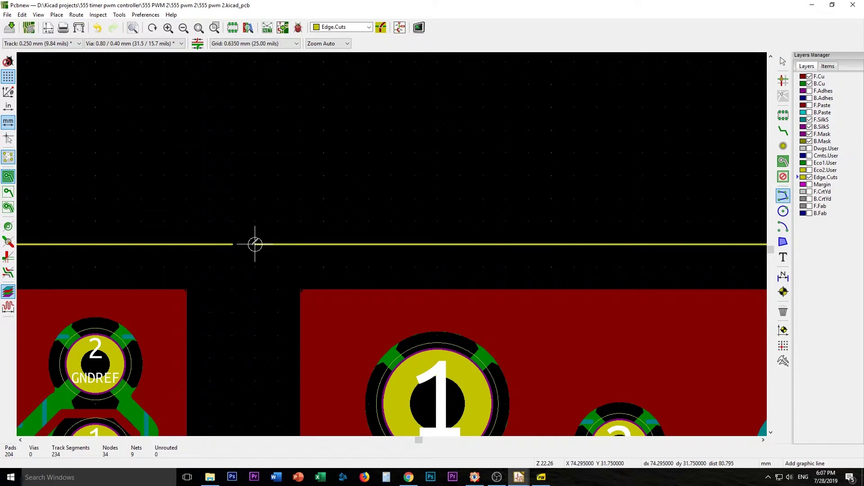
click(234, 244)
double_click(255, 244)
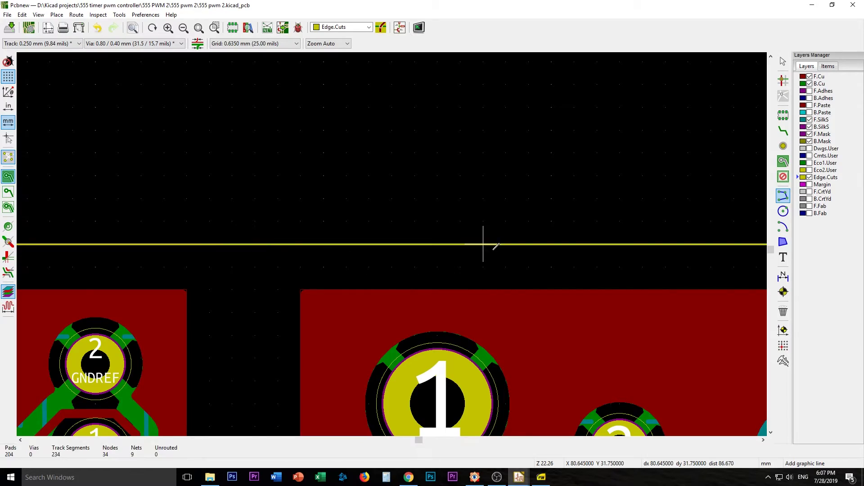
scroll(492, 242, down, 2)
scroll(648, 245, down, 2)
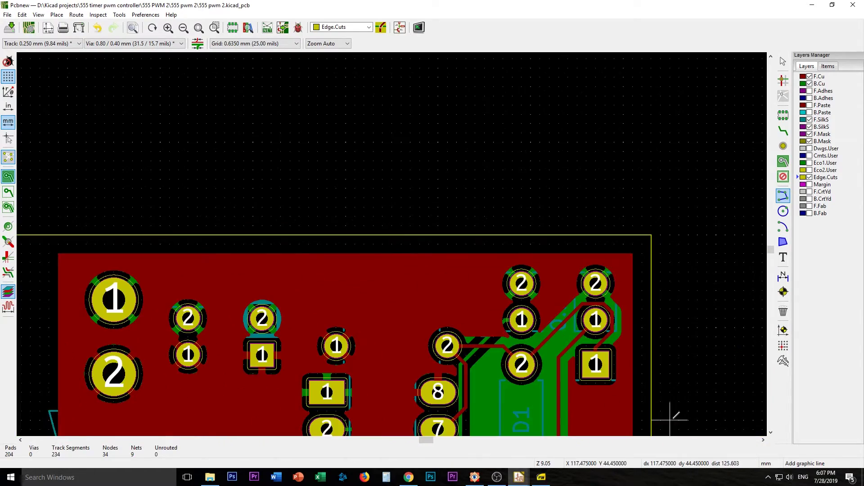
middle_drag(673, 411, 428, 234)
scroll(428, 234, up, 1)
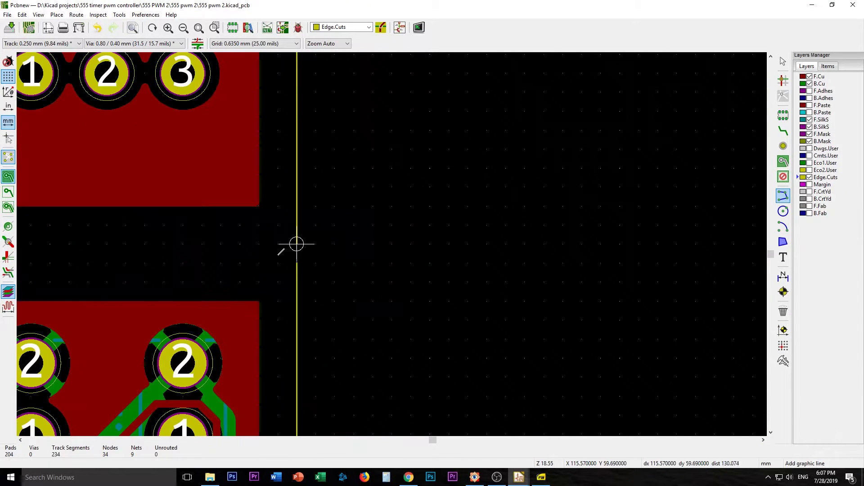
scroll(278, 262, up, 1)
Bridge a vertical outline gap with an Edge.Cuts line after cancelling a false start.
click(414, 243)
key(Escape)
scroll(469, 259, down, 2)
scroll(391, 262, down, 2)
scroll(378, 339, up, 2)
scroll(391, 243, up, 5)
click(471, 250)
double_click(472, 323)
scroll(472, 323, down, 9)
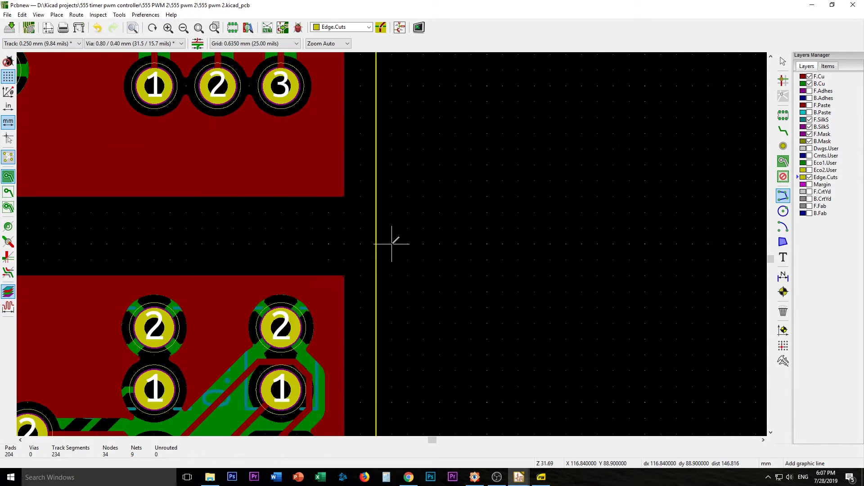
middle_drag(218, 362, 333, 363)
scroll(333, 362, up, 6)
Close another gap in the outer outline with an Edge.Cuts line, discarding one misplaced start.
click(315, 148)
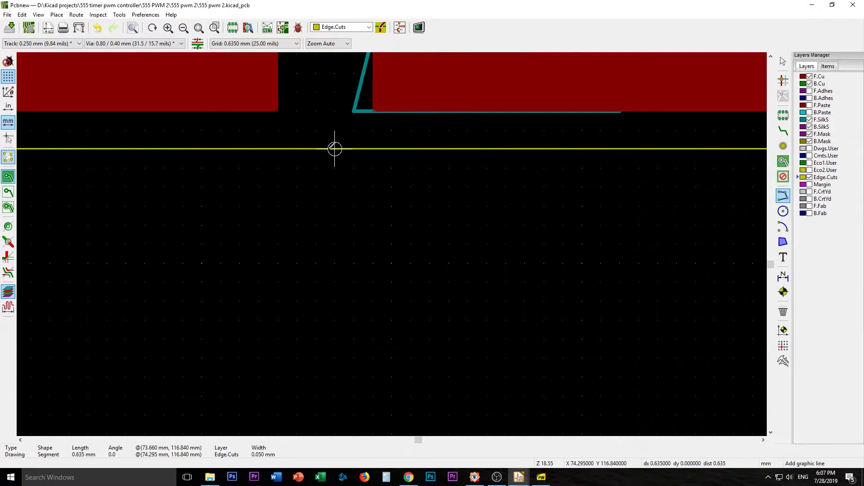
key(Escape)
shift+scroll(332, 247, up, 3)
ctrl+scroll(132, 265, up, 4)
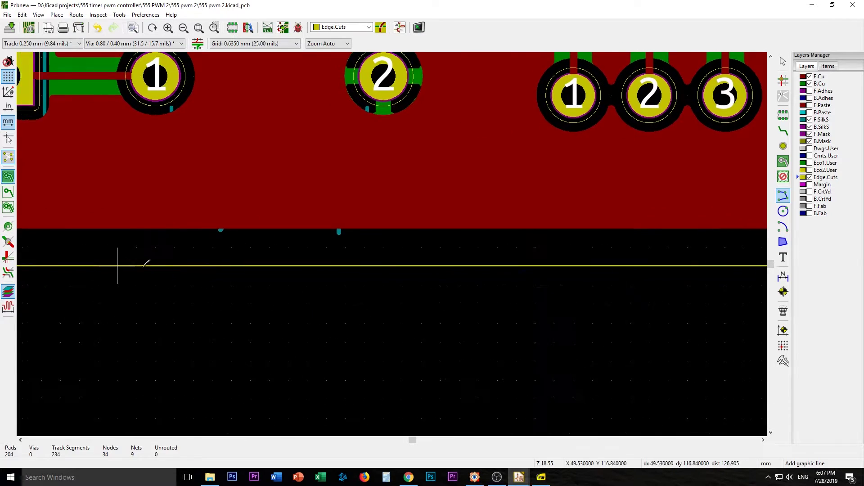
scroll(260, 128, down, 3)
shift+scroll(260, 129, up, 5)
shift+scroll(261, 225, up, 2)
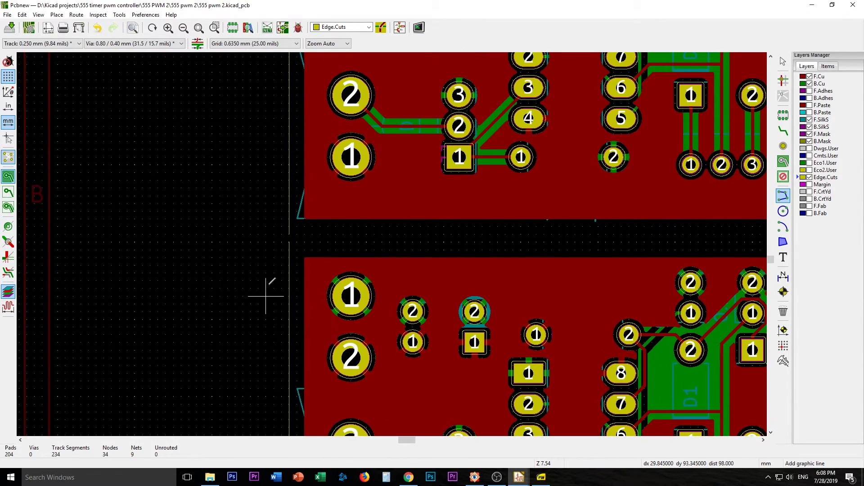
scroll(282, 241, up, 5)
double_click(430, 205)
scroll(392, 162, down, 7)
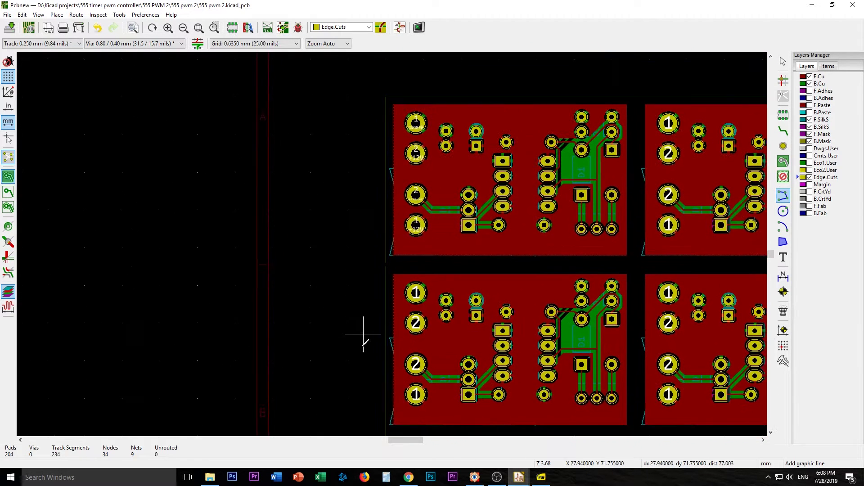
scroll(391, 241, up, 7)
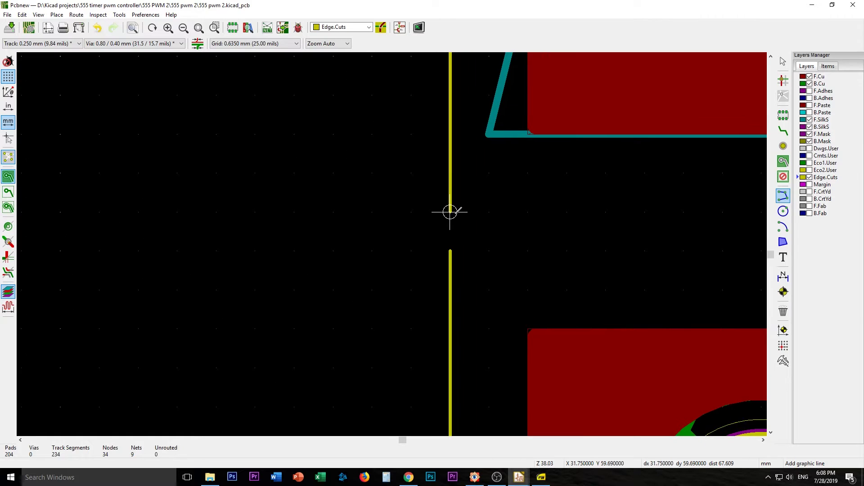
Draw two more short bridging lines, exit the line tool, and select the new short segment.
click(450, 211)
double_click(450, 251)
click(566, 212)
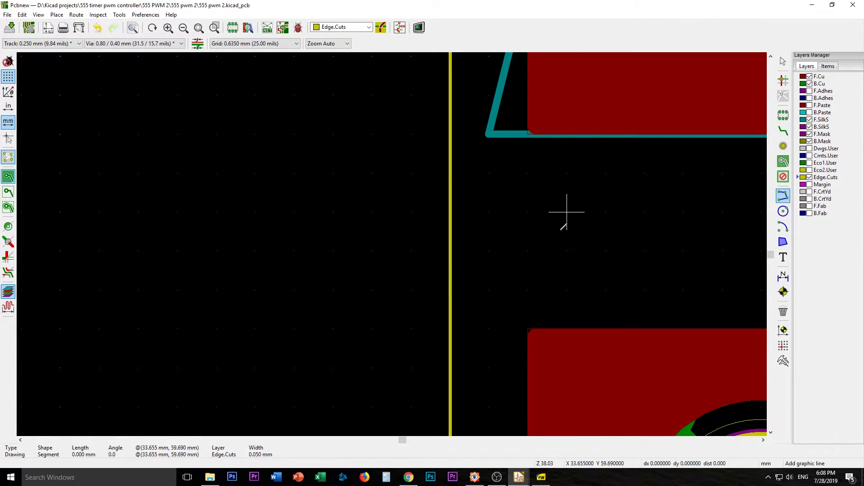
double_click(607, 212)
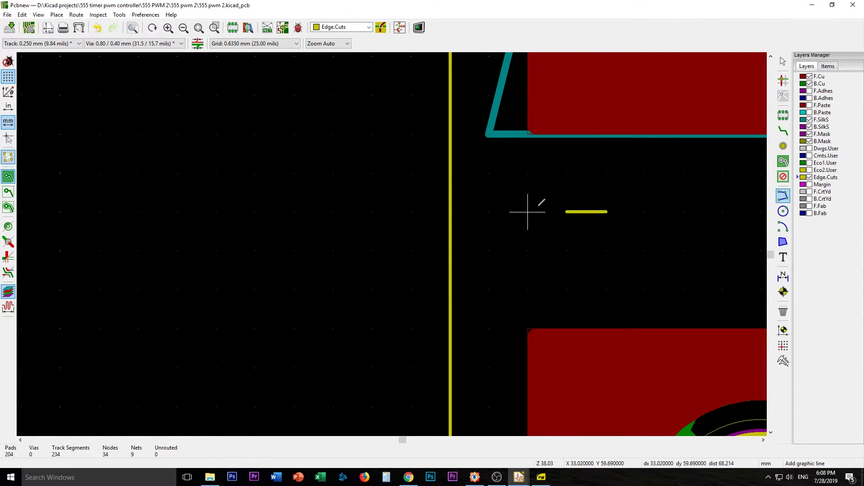
click(784, 61)
click(580, 217)
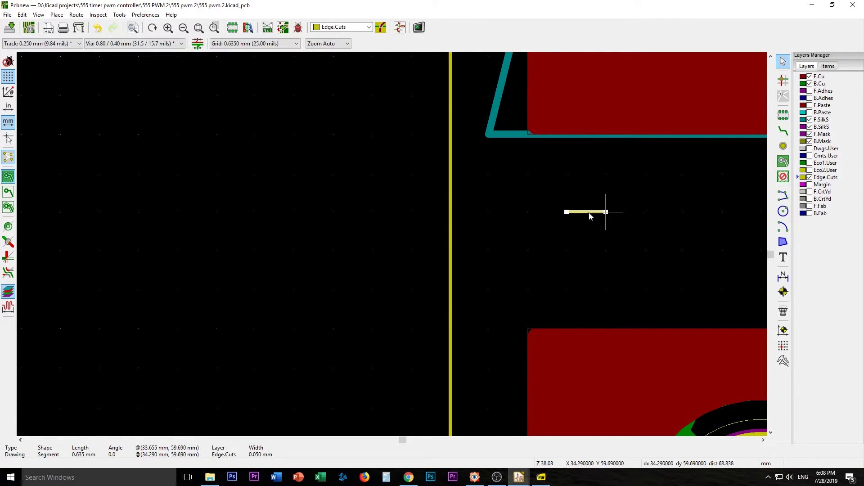
scroll(584, 219, down, 10)
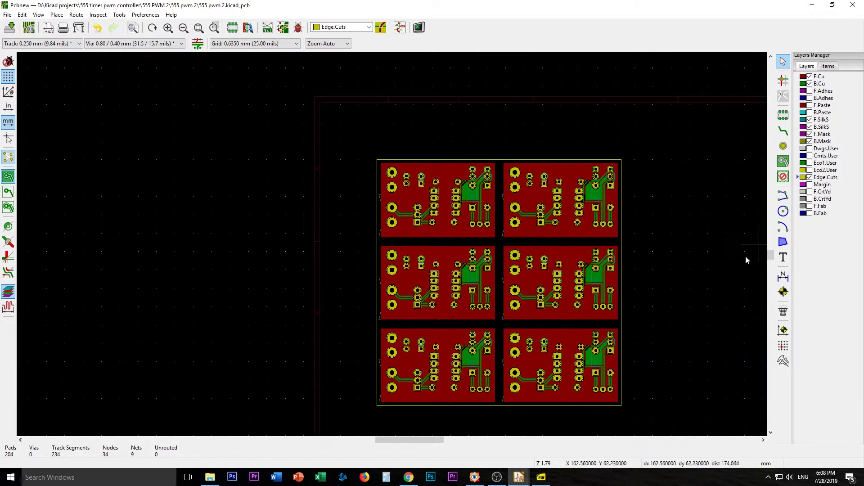
Measure the panel's right and bottom edges at about 85.09 mm each, then bring up the File menu.
click(783, 361)
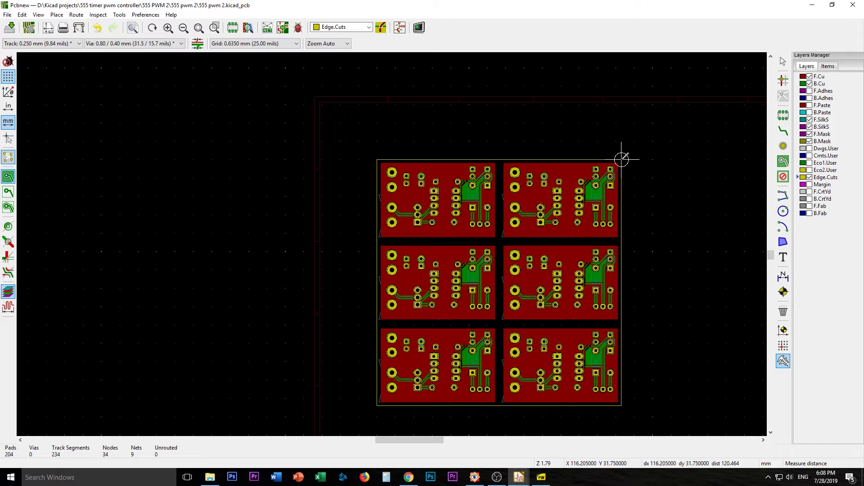
drag(621, 159, 622, 385)
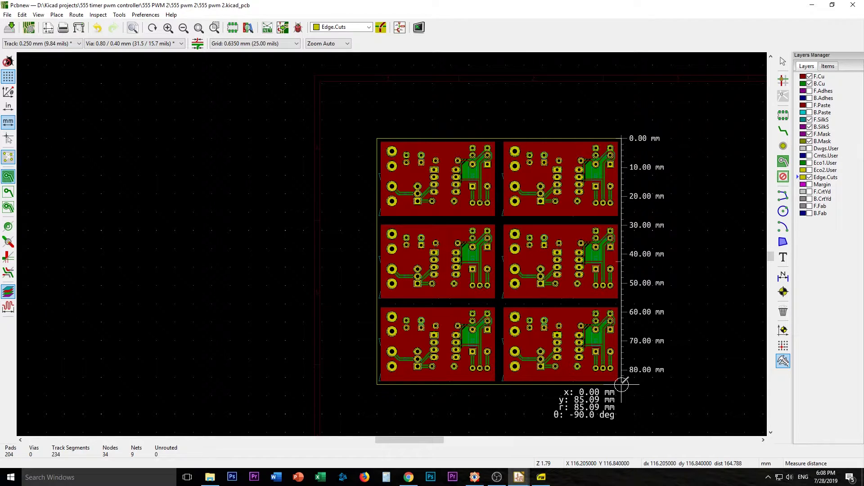
drag(622, 385, 377, 385)
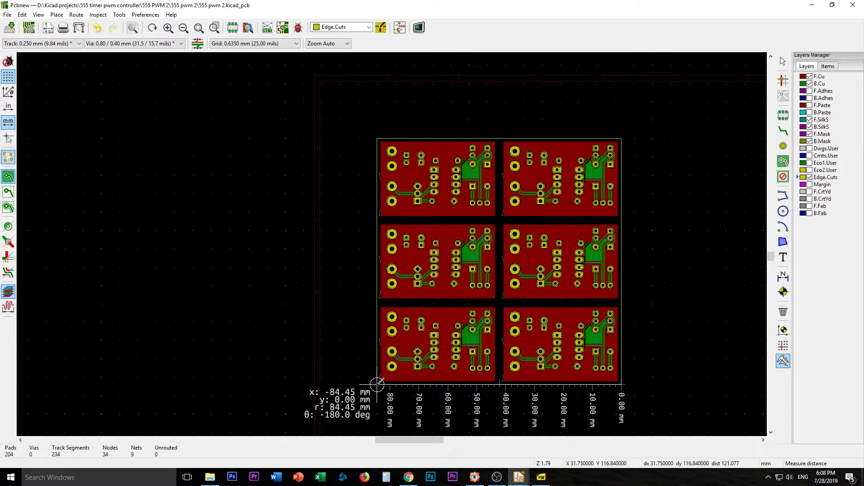
drag(378, 385, 375, 384)
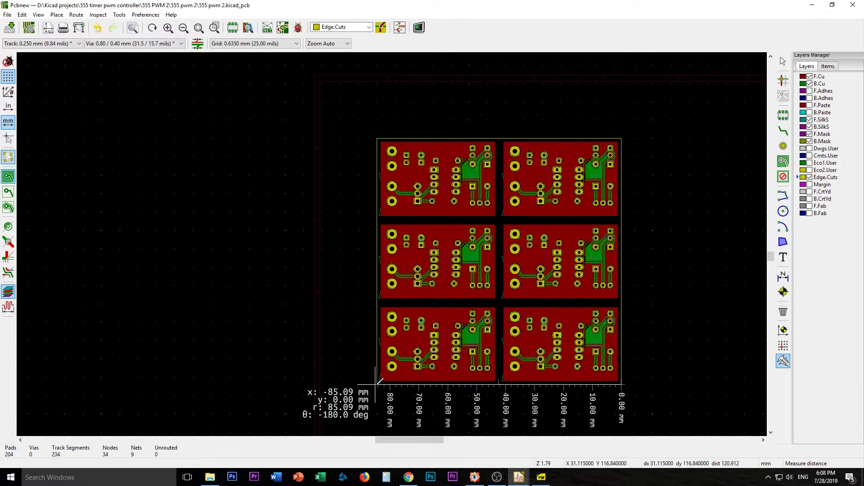
key(Escape)
click(7, 14)
Save the panel board file.
click(27, 28)
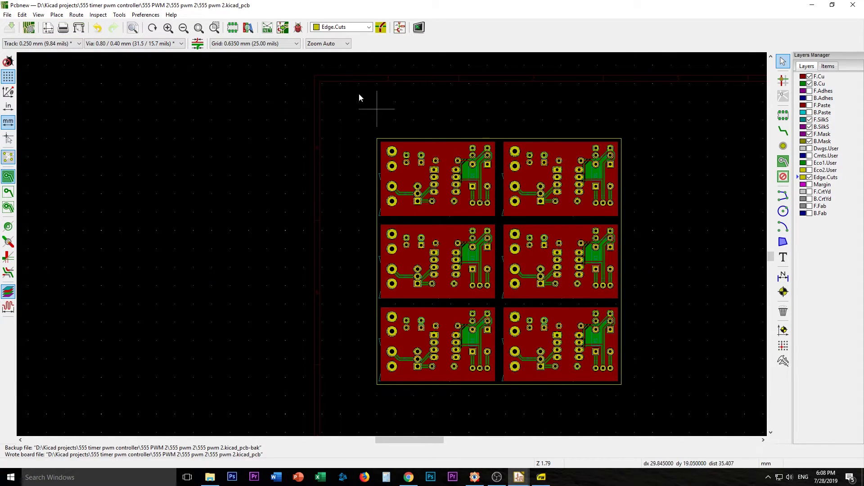
click(7, 15)
click(22, 15)
Generate the panel's PTH and NPTH drill files into the project folder.
click(63, 184)
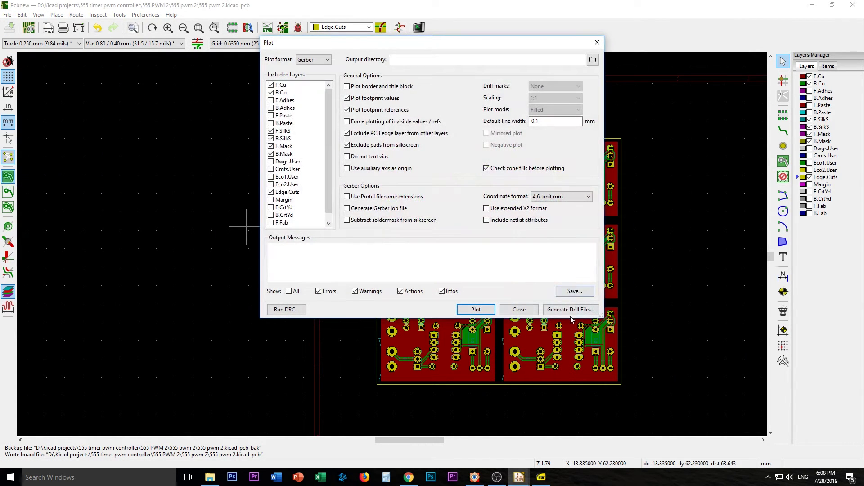
click(571, 312)
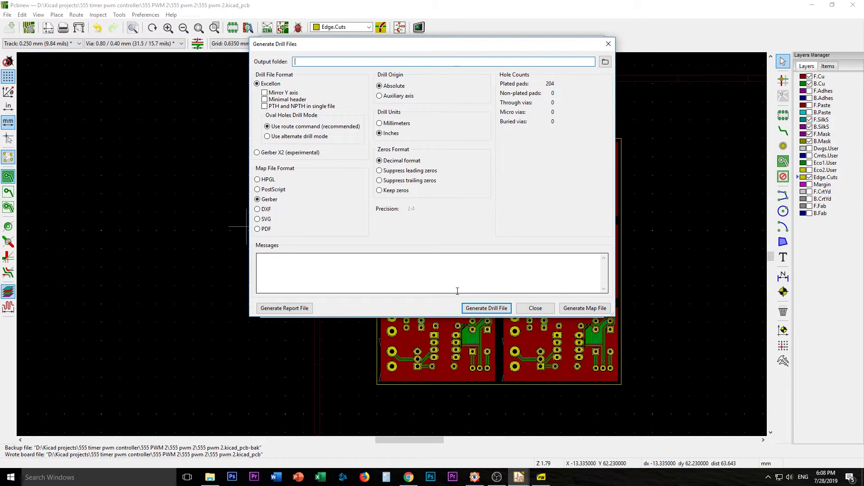
click(499, 311)
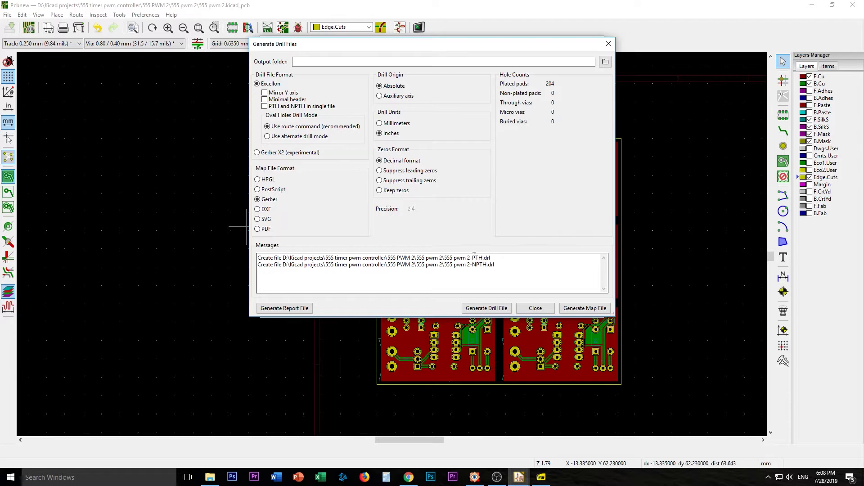
click(535, 308)
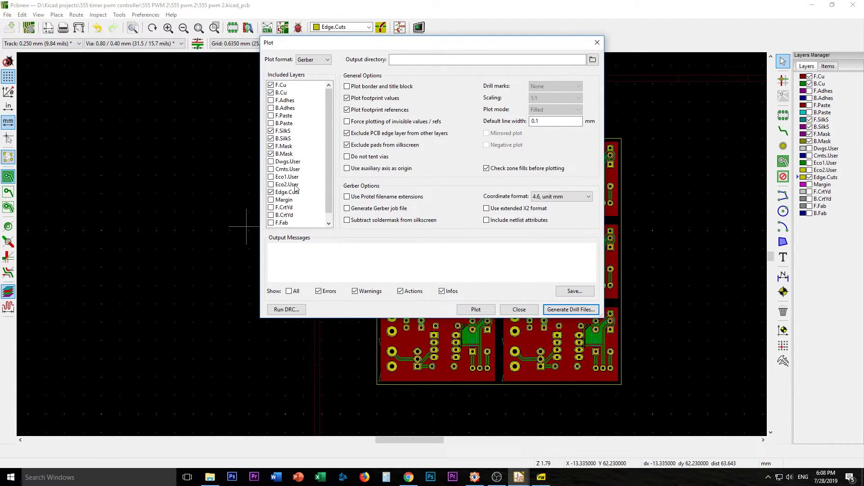
Plot the selected layers to Gerber files without refilling copper zones.
drag(326, 199, 329, 214)
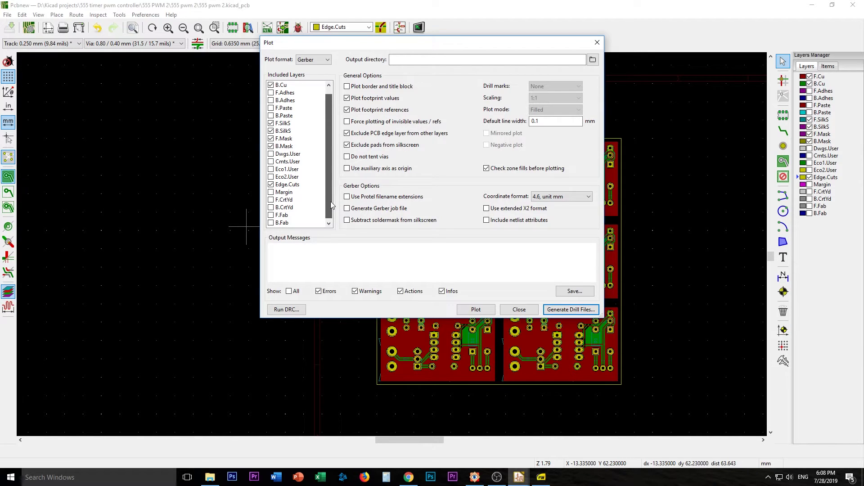
scroll(331, 203, up, 1)
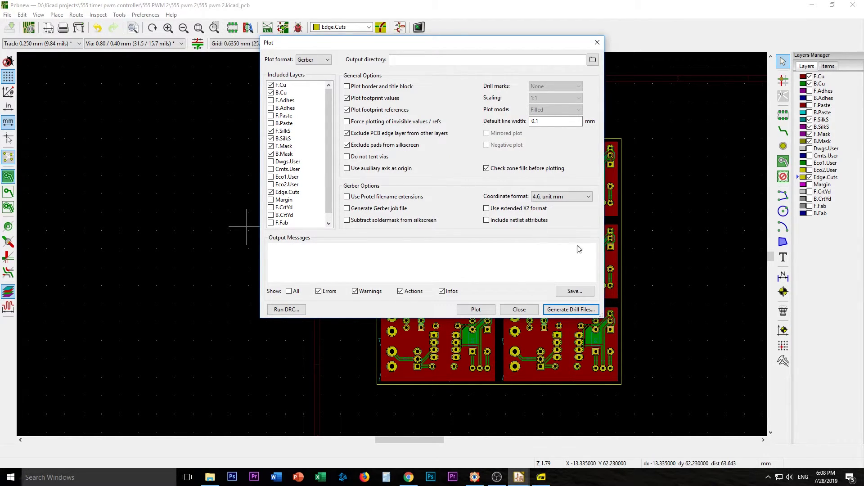
click(473, 310)
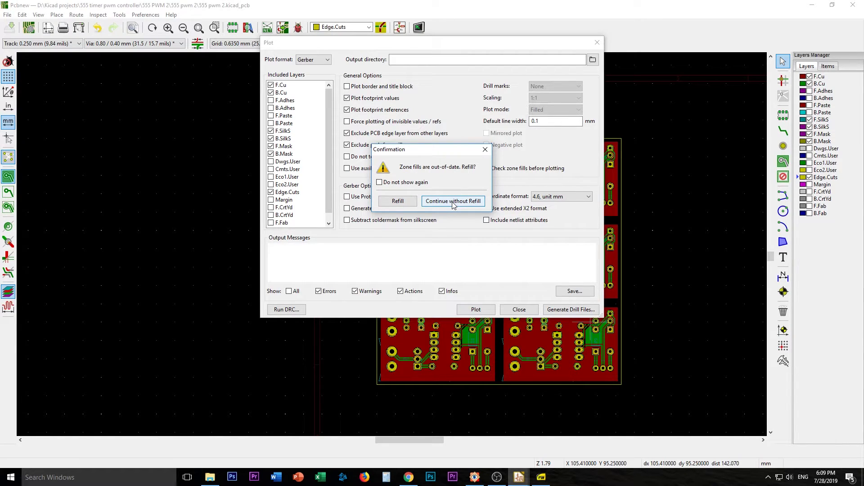
click(454, 205)
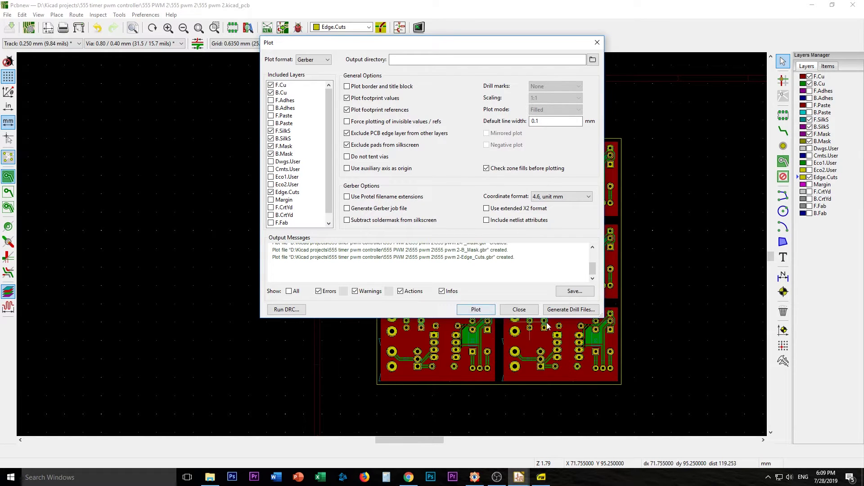
click(518, 309)
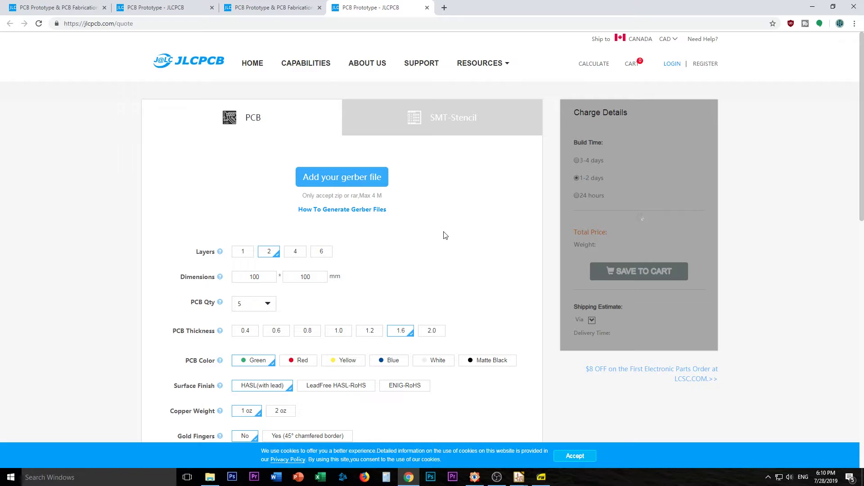
Upload 555 pwm 2 fixed.zip, not 555 pwm 2.zip, as the quote's Gerber file.
click(345, 180)
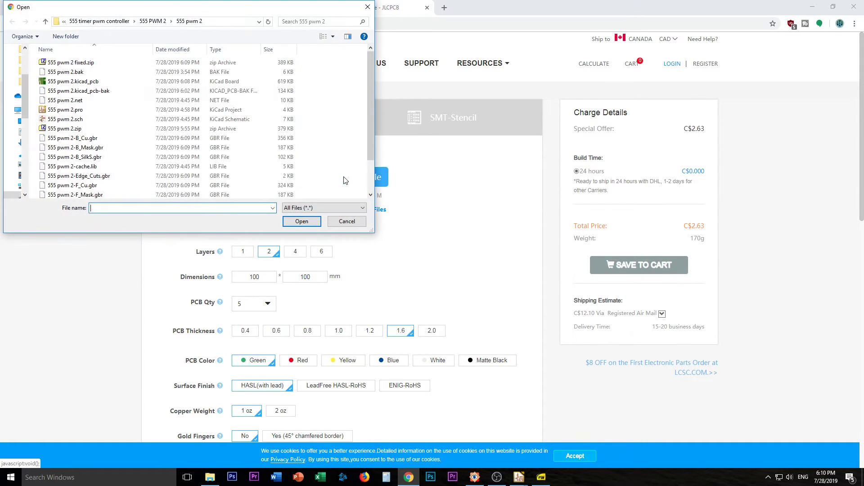
click(82, 131)
scroll(103, 142, down, 1)
scroll(104, 117, up, 1)
click(84, 63)
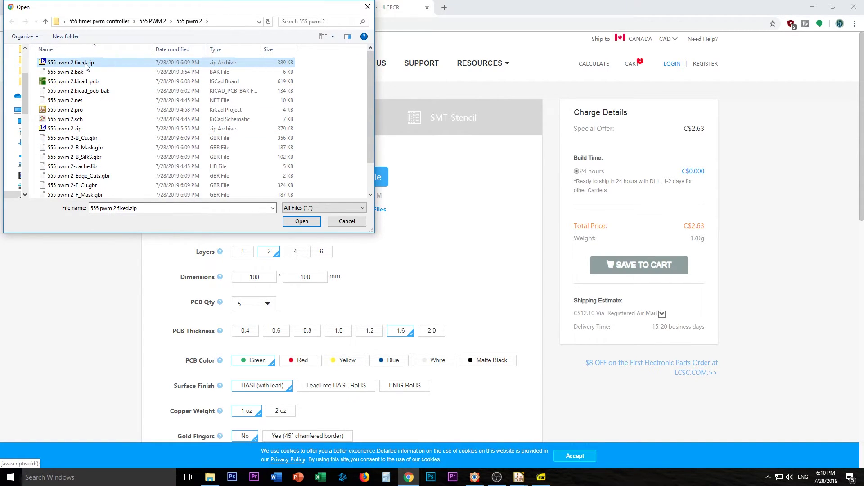
click(302, 221)
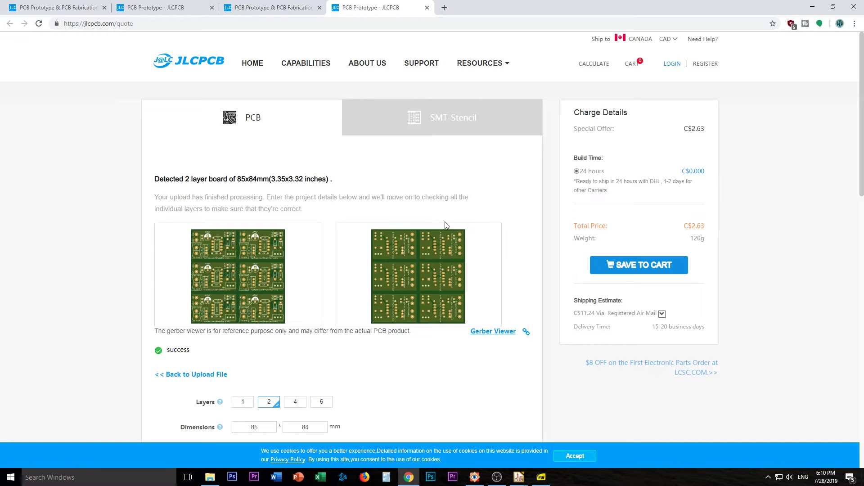
Open the uploaded panel in the Gerber viewer and pan around the top-side render.
click(727, 148)
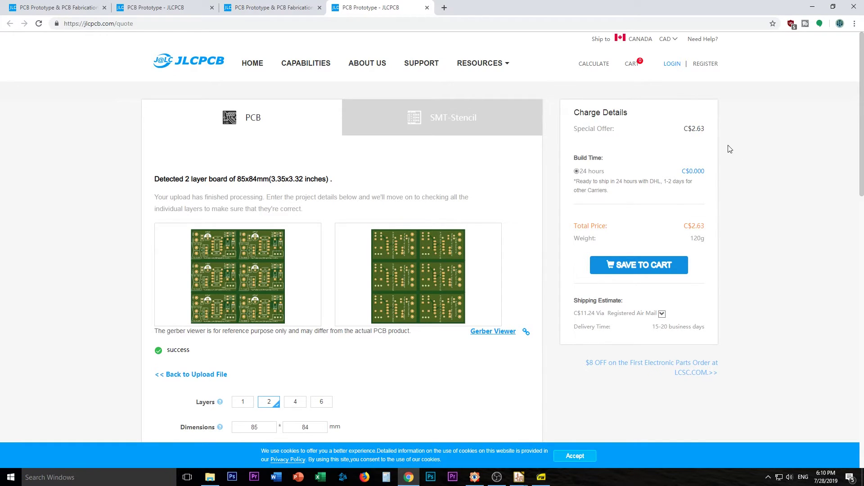
click(494, 332)
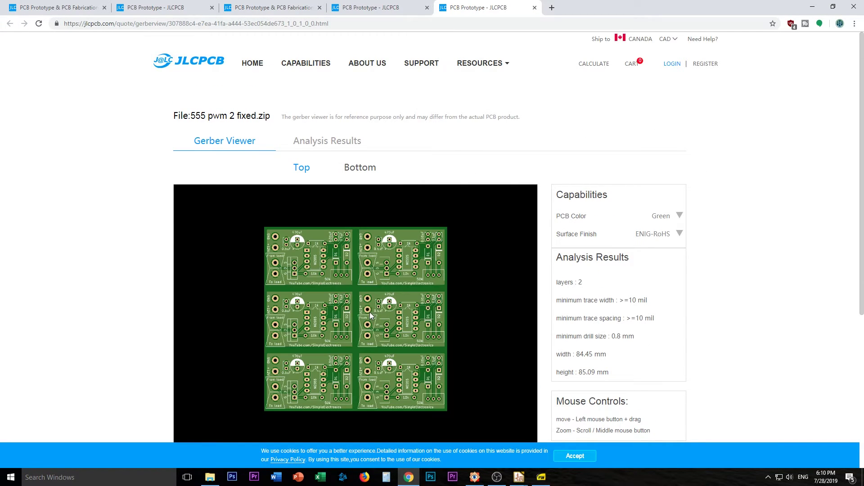
drag(370, 316, 410, 300)
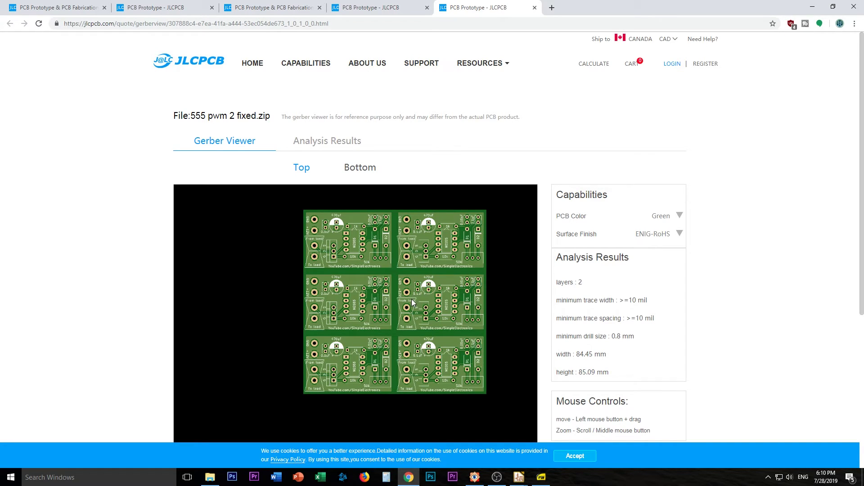
scroll(411, 303, down, 2)
scroll(413, 308, up, 2)
Zoom into one board's top side around the 470uF capacitor and NE555, then another board.
drag(418, 275, 420, 295)
scroll(421, 295, up, 5)
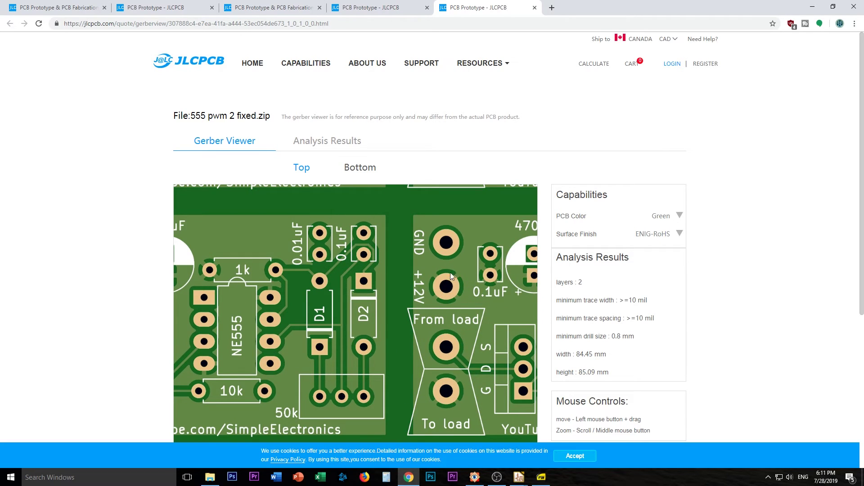
drag(462, 317, 444, 316)
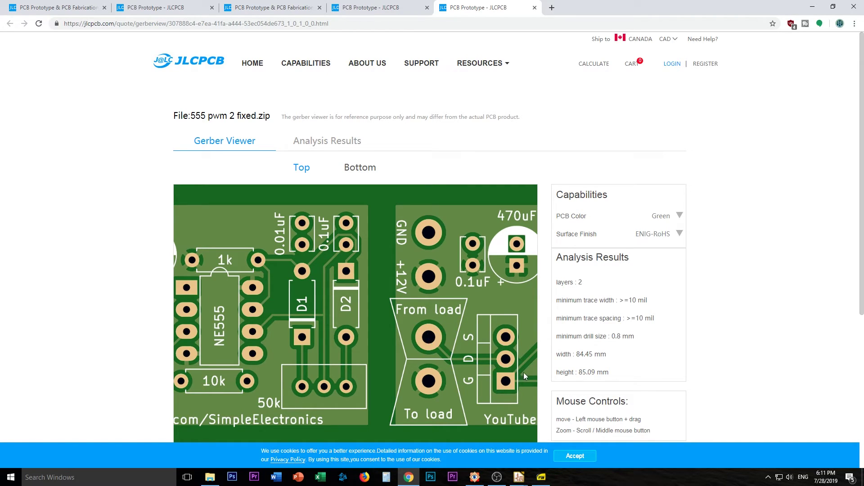
drag(524, 376, 422, 345)
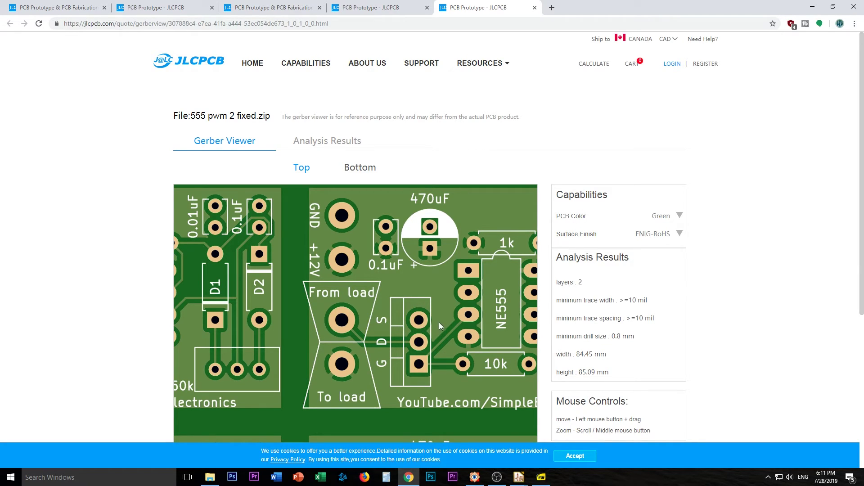
scroll(438, 322, down, 2)
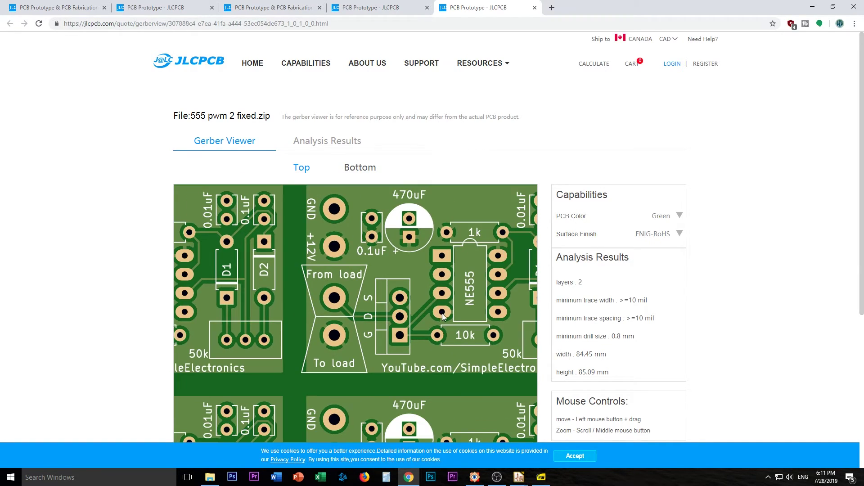
scroll(441, 315, down, 3)
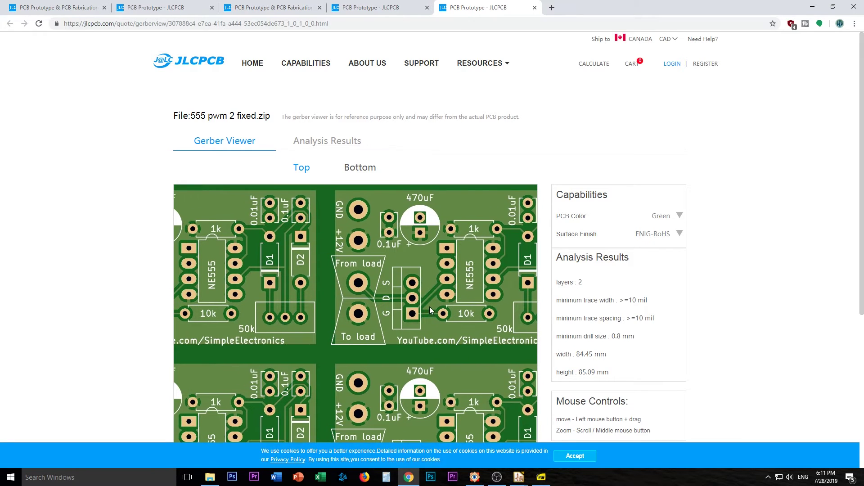
drag(431, 309, 447, 263)
scroll(448, 263, down, 5)
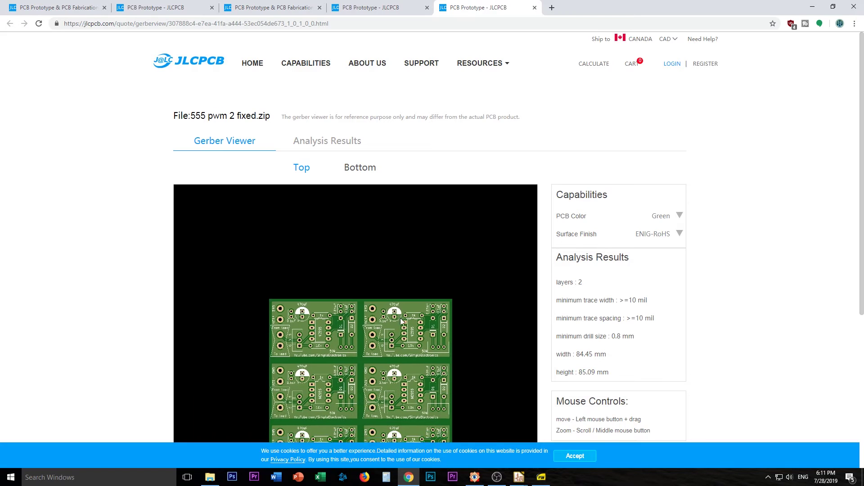
right_click(403, 320)
key(Escape)
Show the panel's bottom side and zoom into its copper traces and silkscreen text.
click(356, 172)
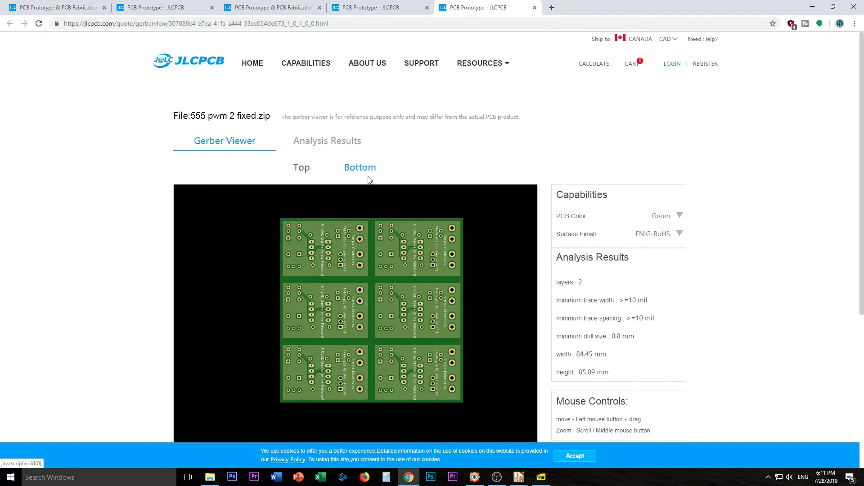
drag(394, 278, 402, 271)
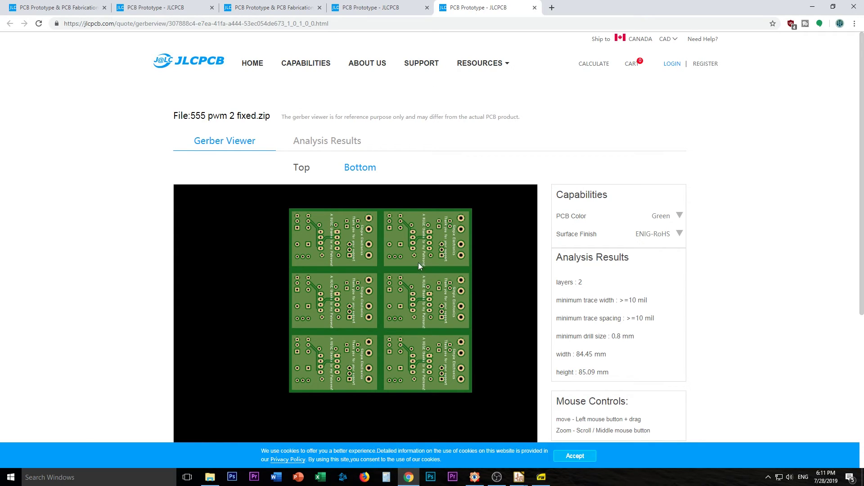
drag(417, 265, 412, 324)
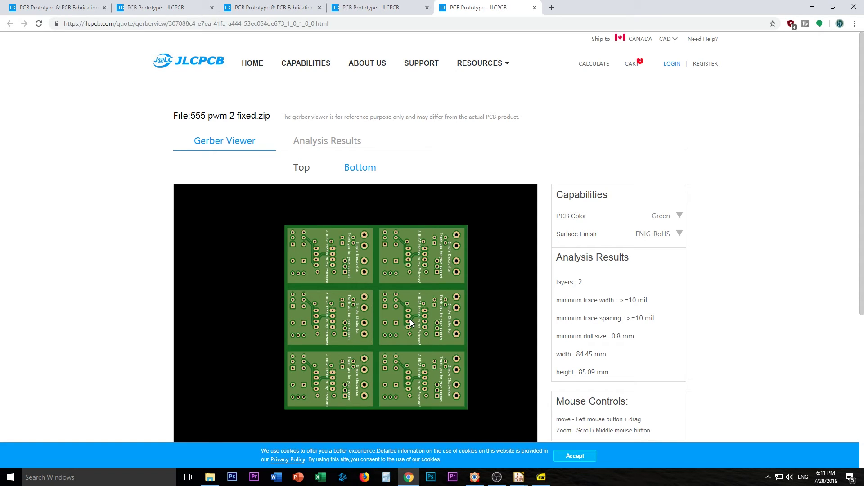
scroll(411, 322, up, 5)
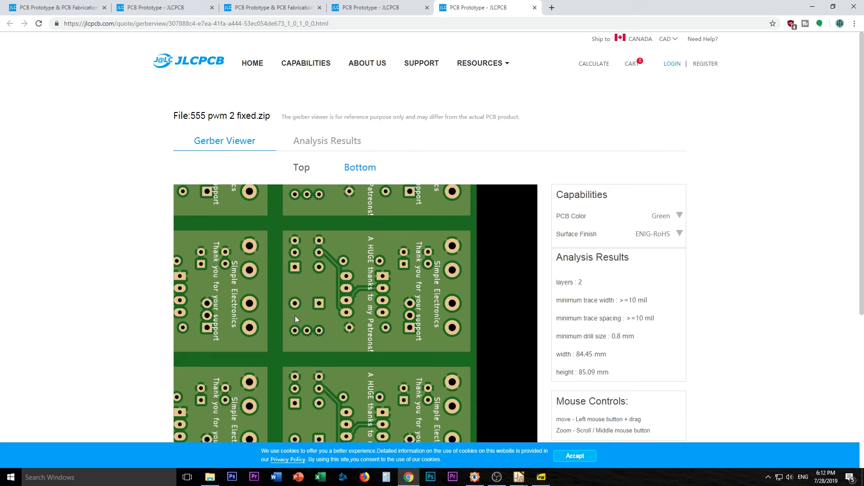
drag(297, 315, 417, 326)
Zoom out to see all six boards' bottom sides in the viewer.
scroll(421, 322, down, 5)
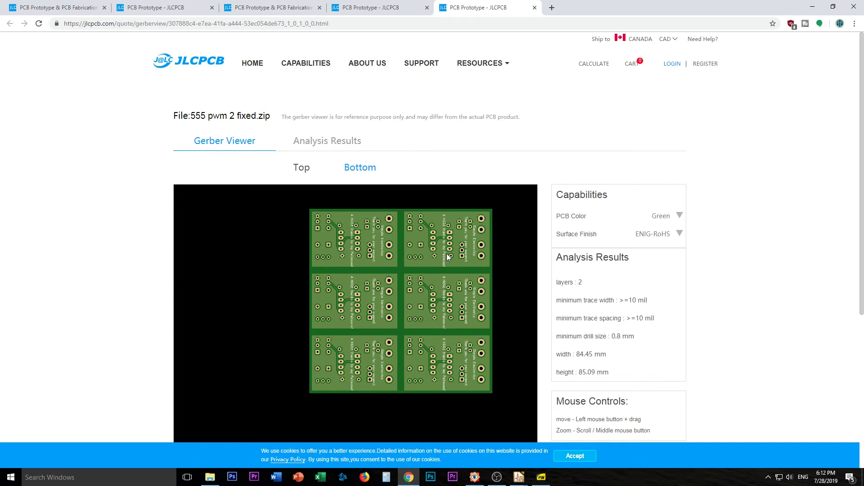